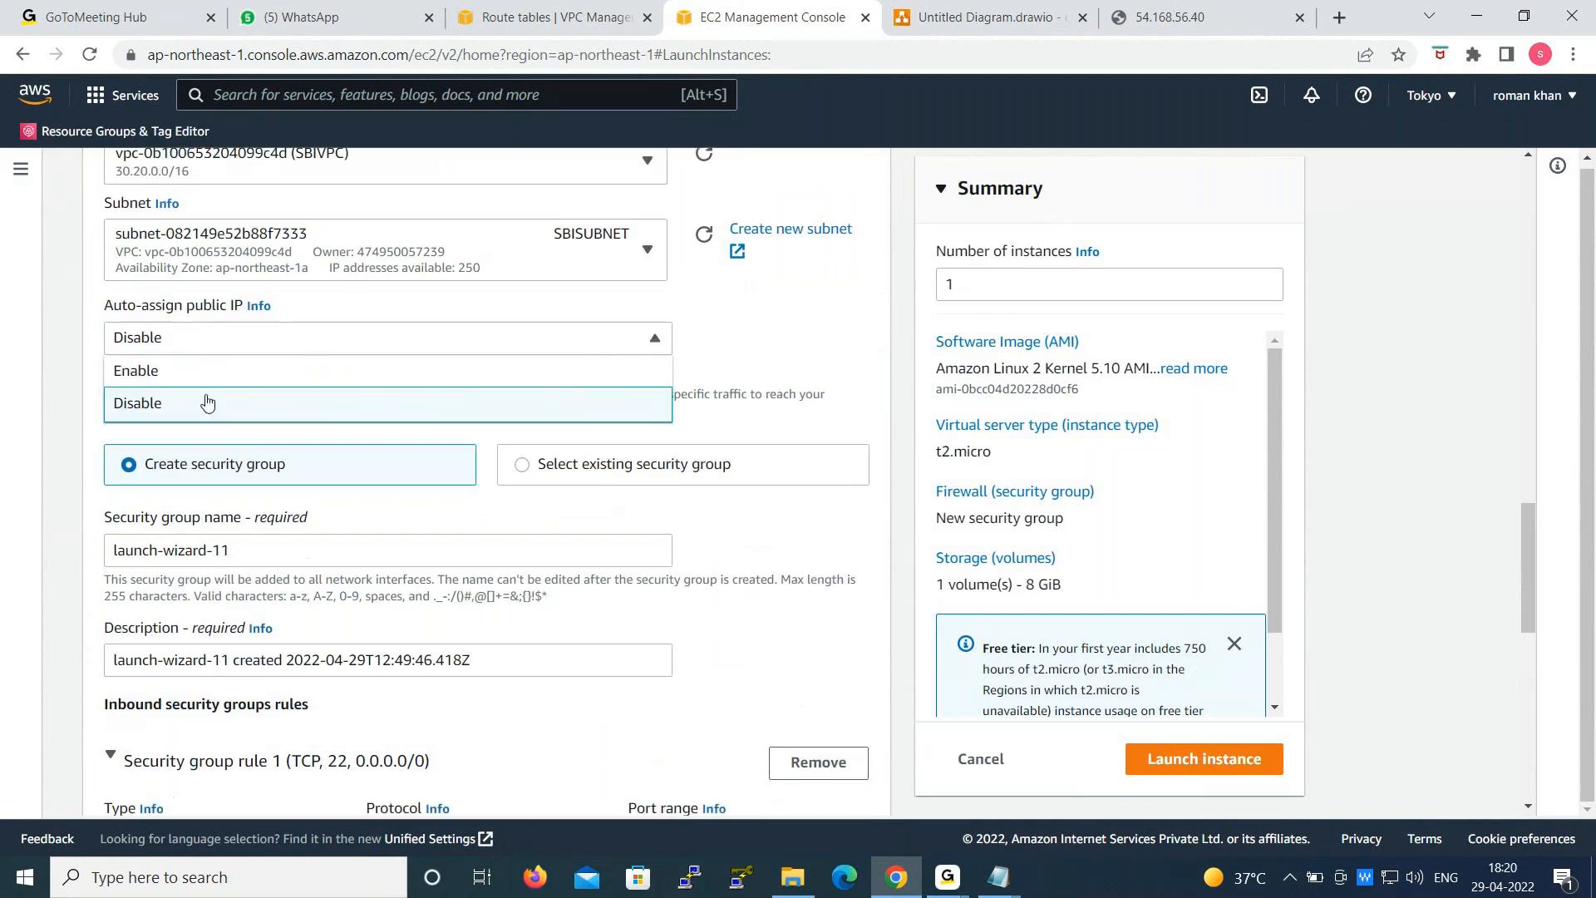
- Set auto-assign public IP to Disable and assign the existing security group launch-wizard-10 to the instance
click(204, 401)
scroll(273, 440, down, 1)
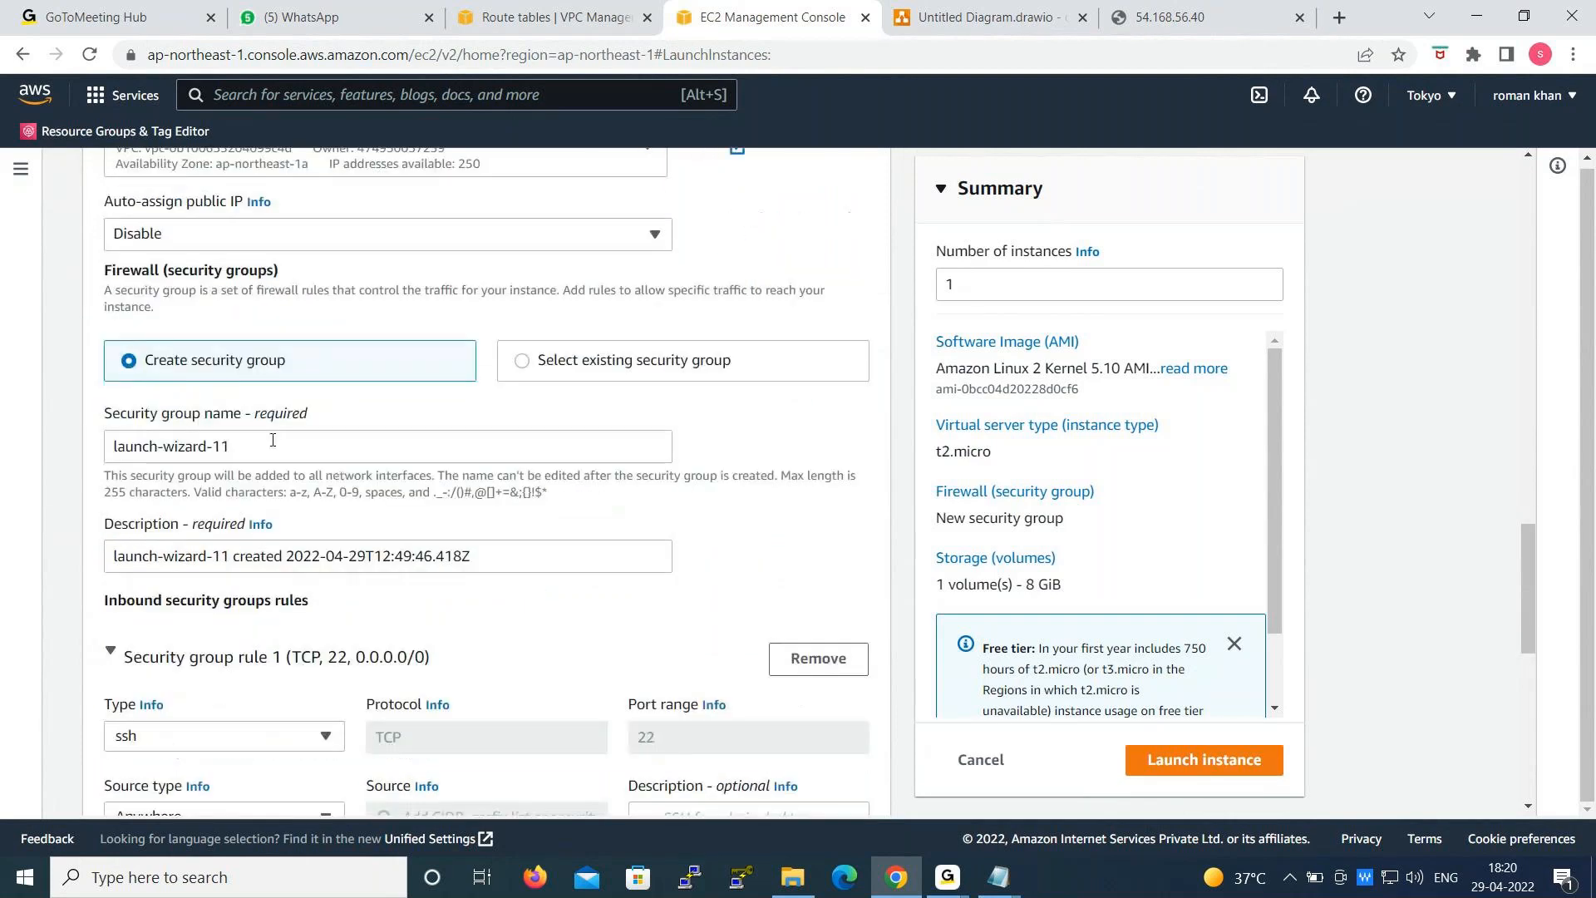
click(578, 373)
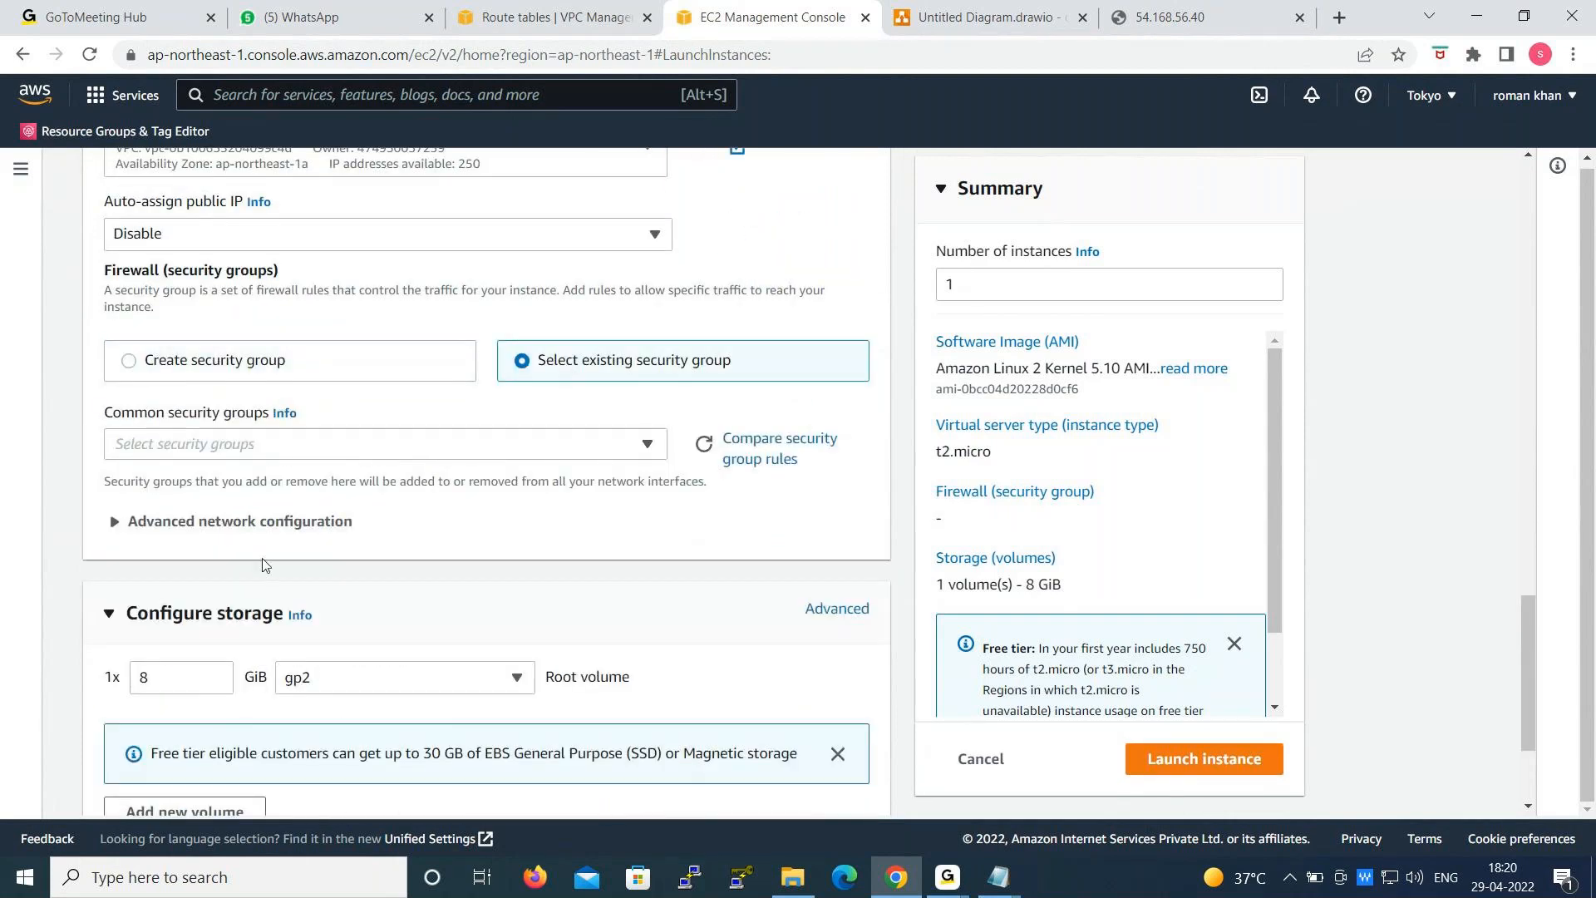
scroll(299, 607, up, 1)
click(353, 553)
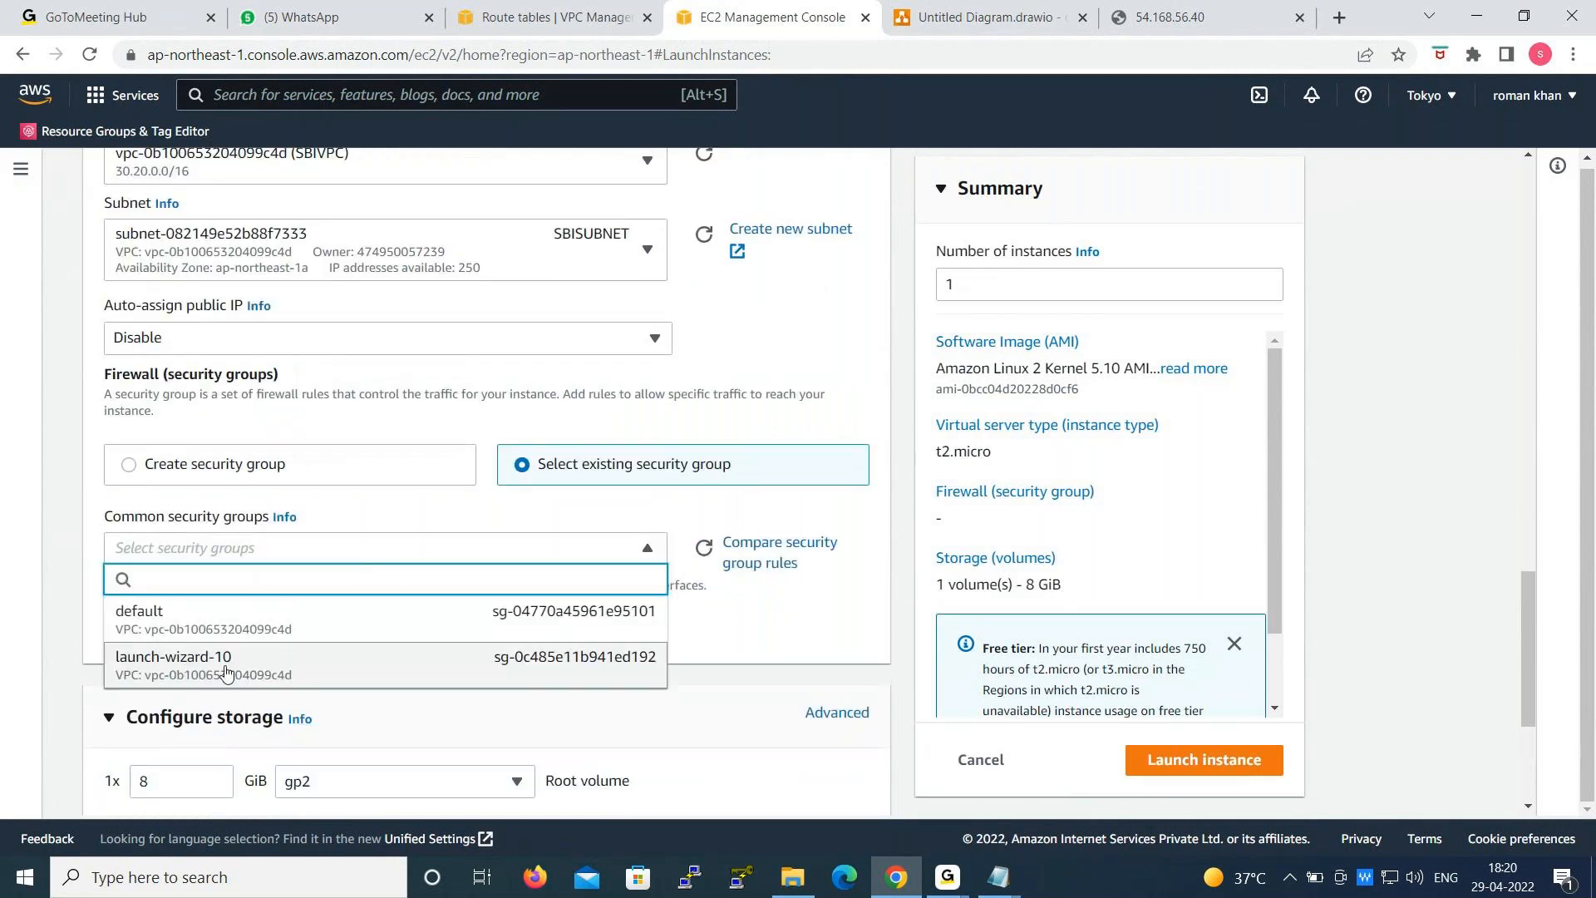
click(227, 673)
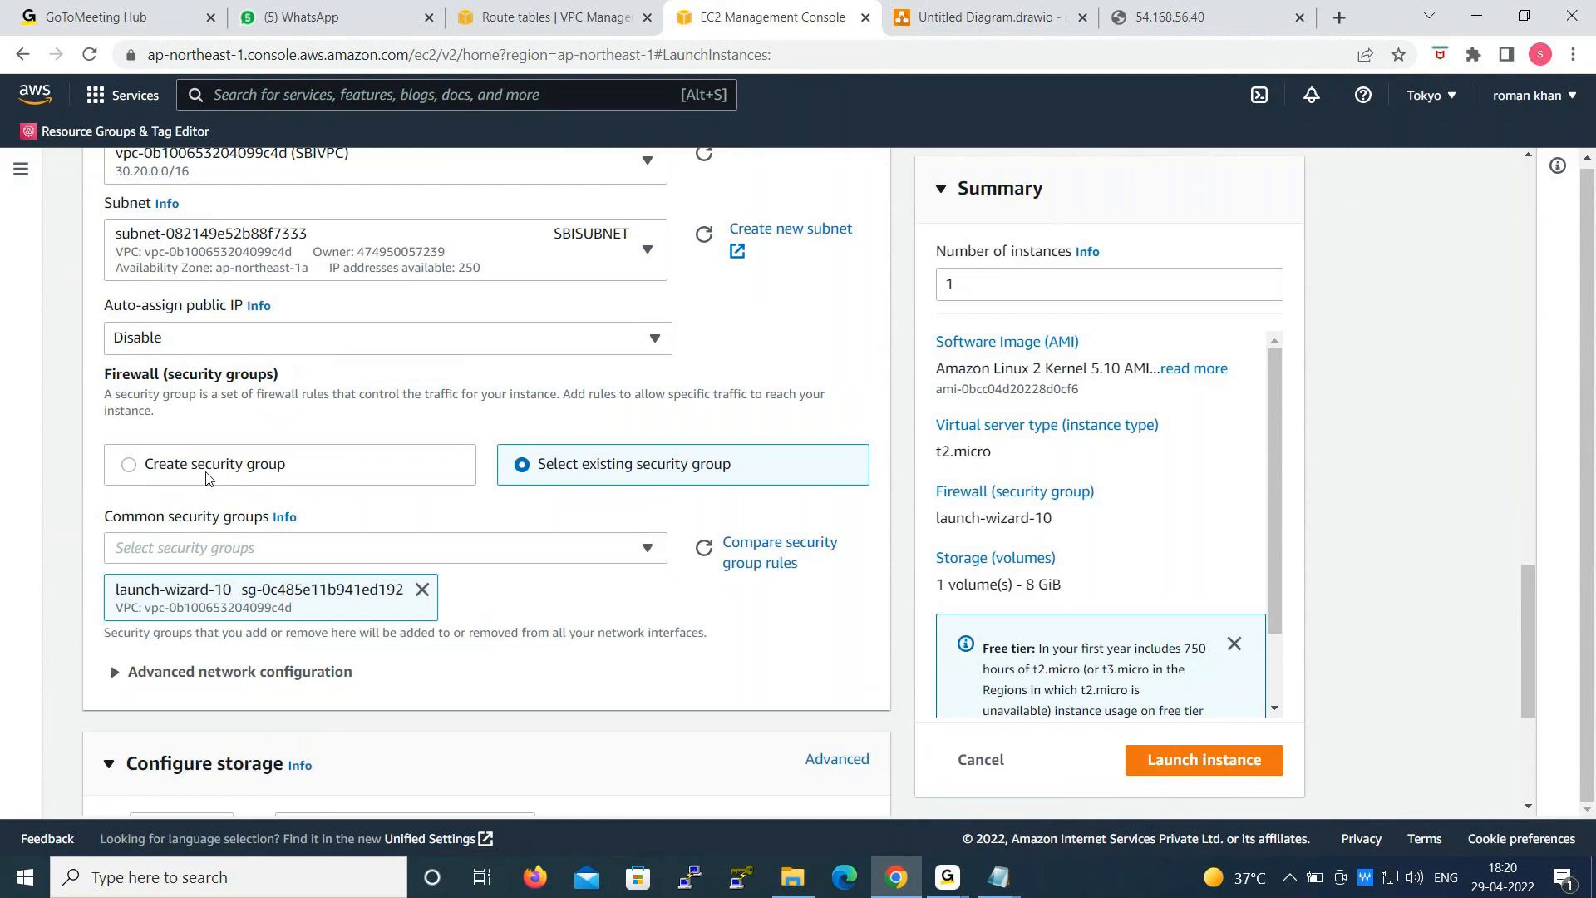
- Review the instance's storage and network settings, including the subnets available in SBIVPC
scroll(424, 474, down, 2)
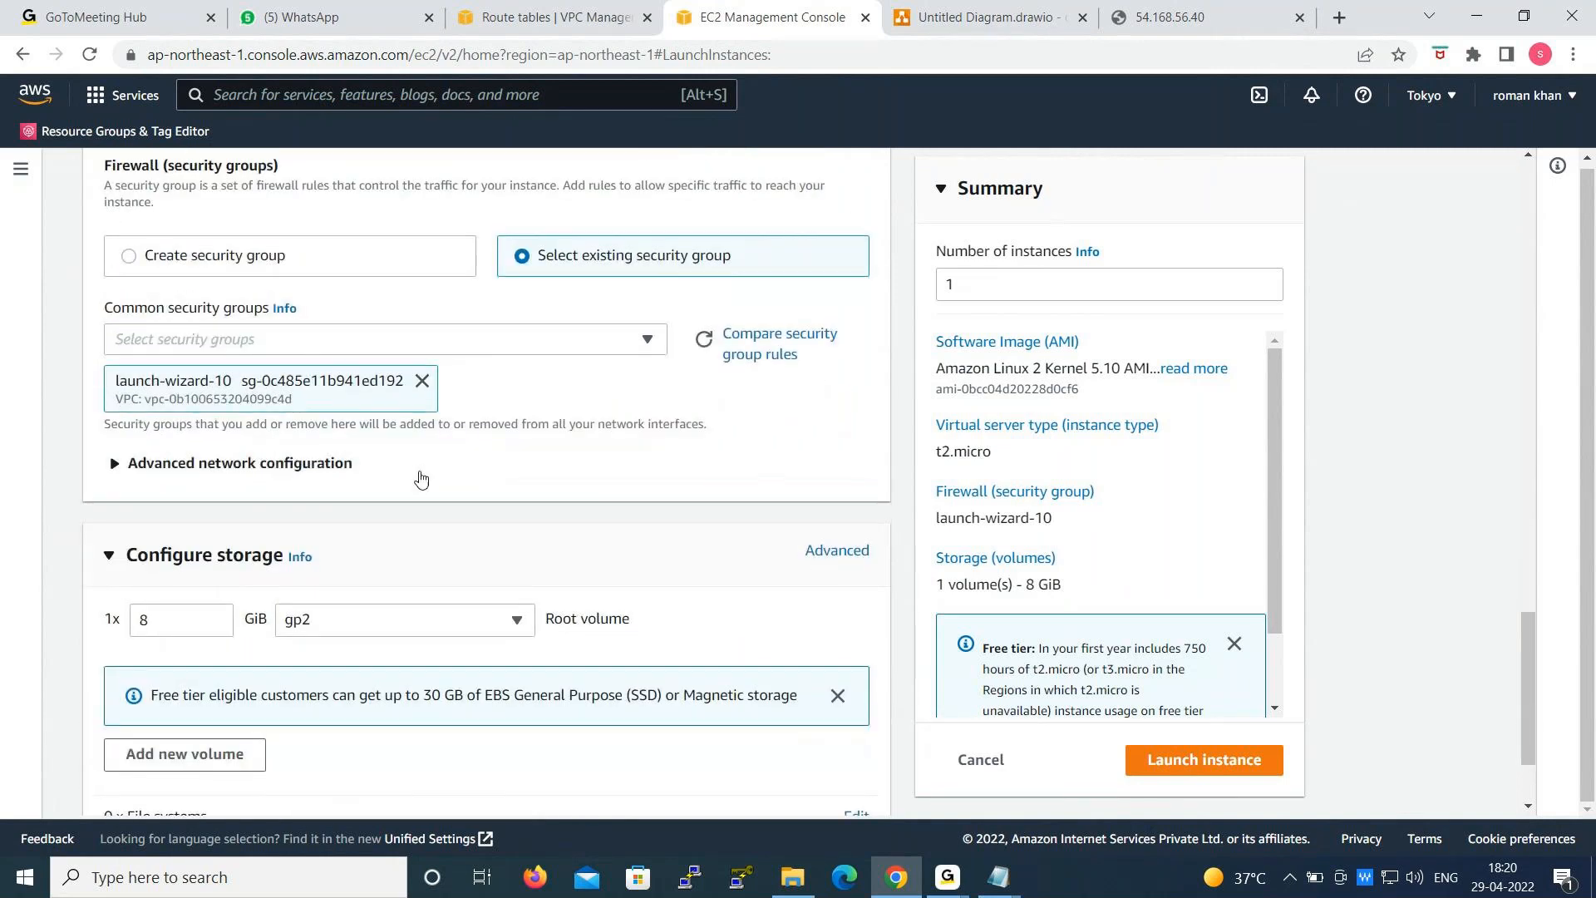
scroll(420, 476, down, 2)
scroll(372, 428, up, 1)
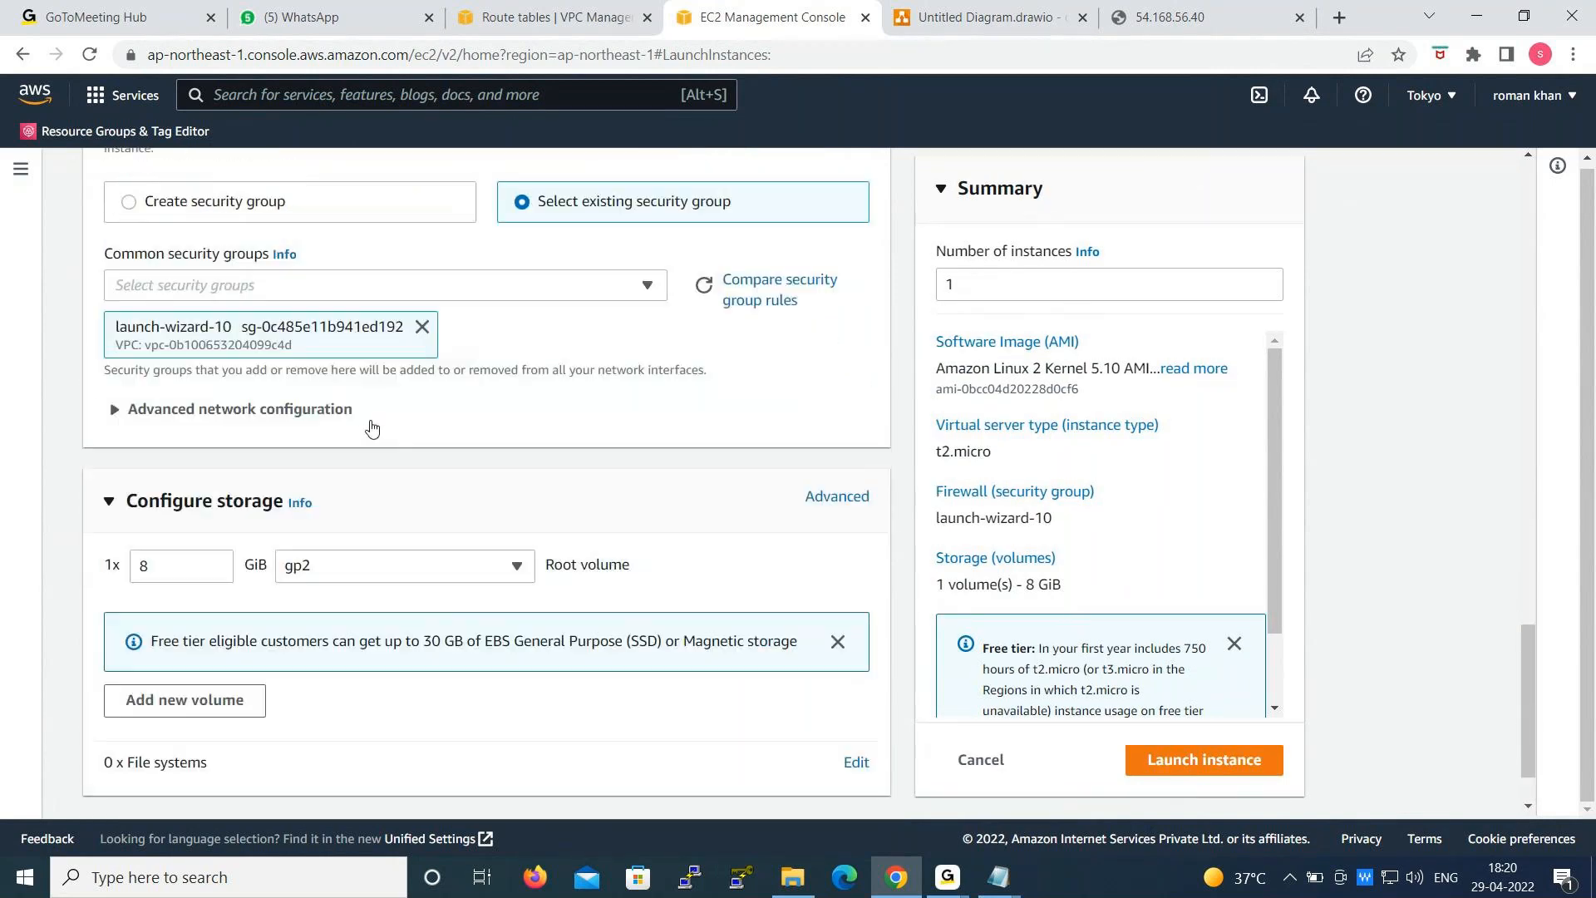
scroll(372, 428, up, 3)
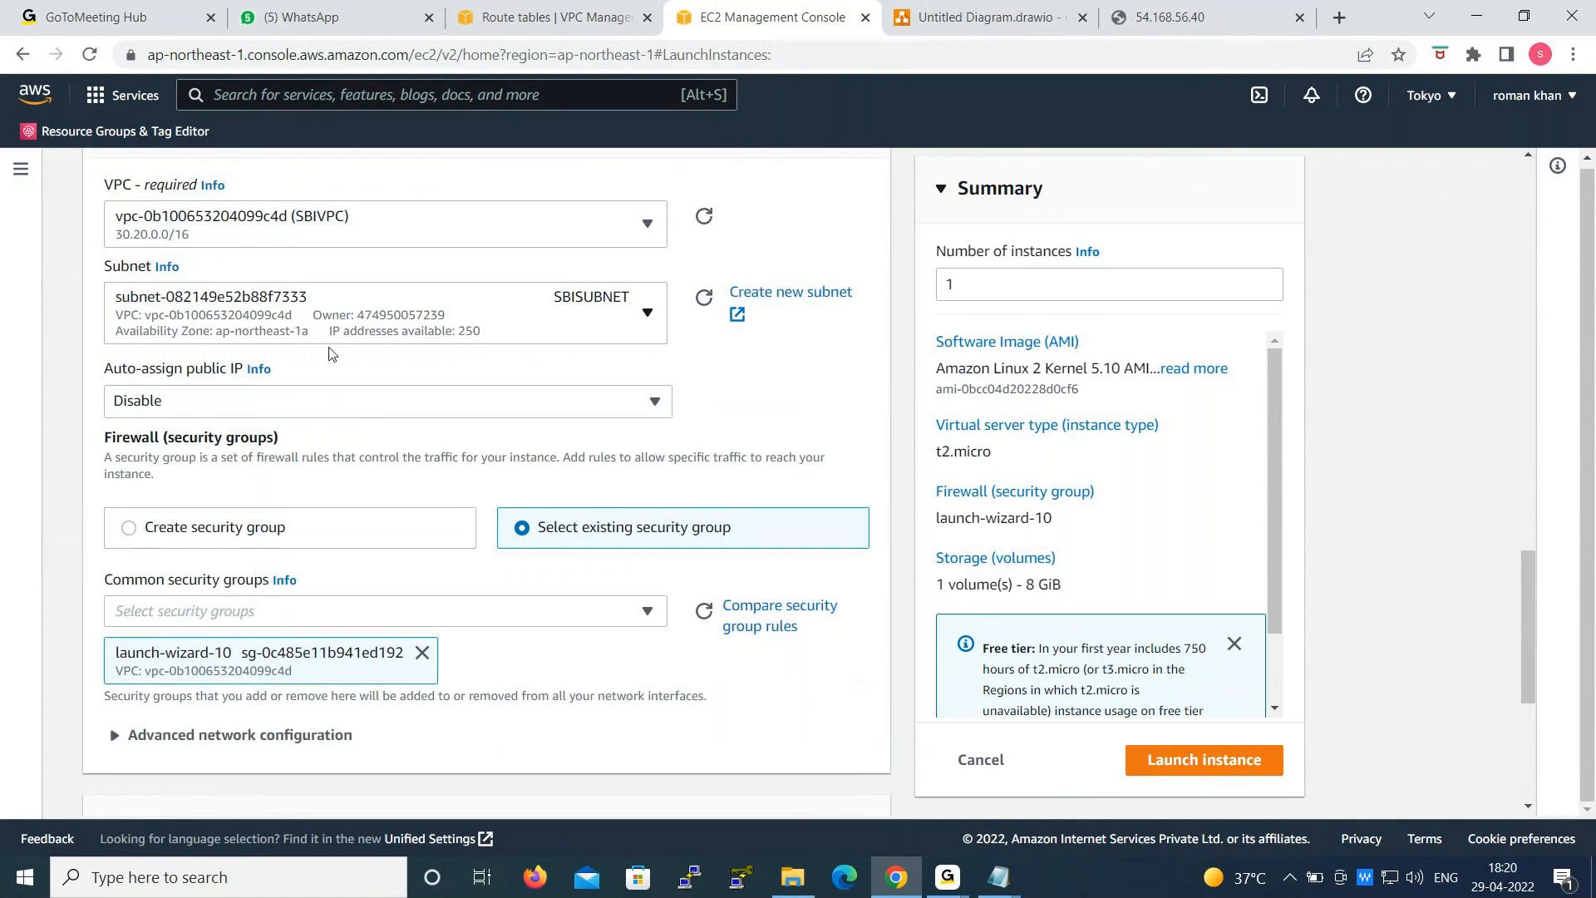
scroll(330, 353, up, 1)
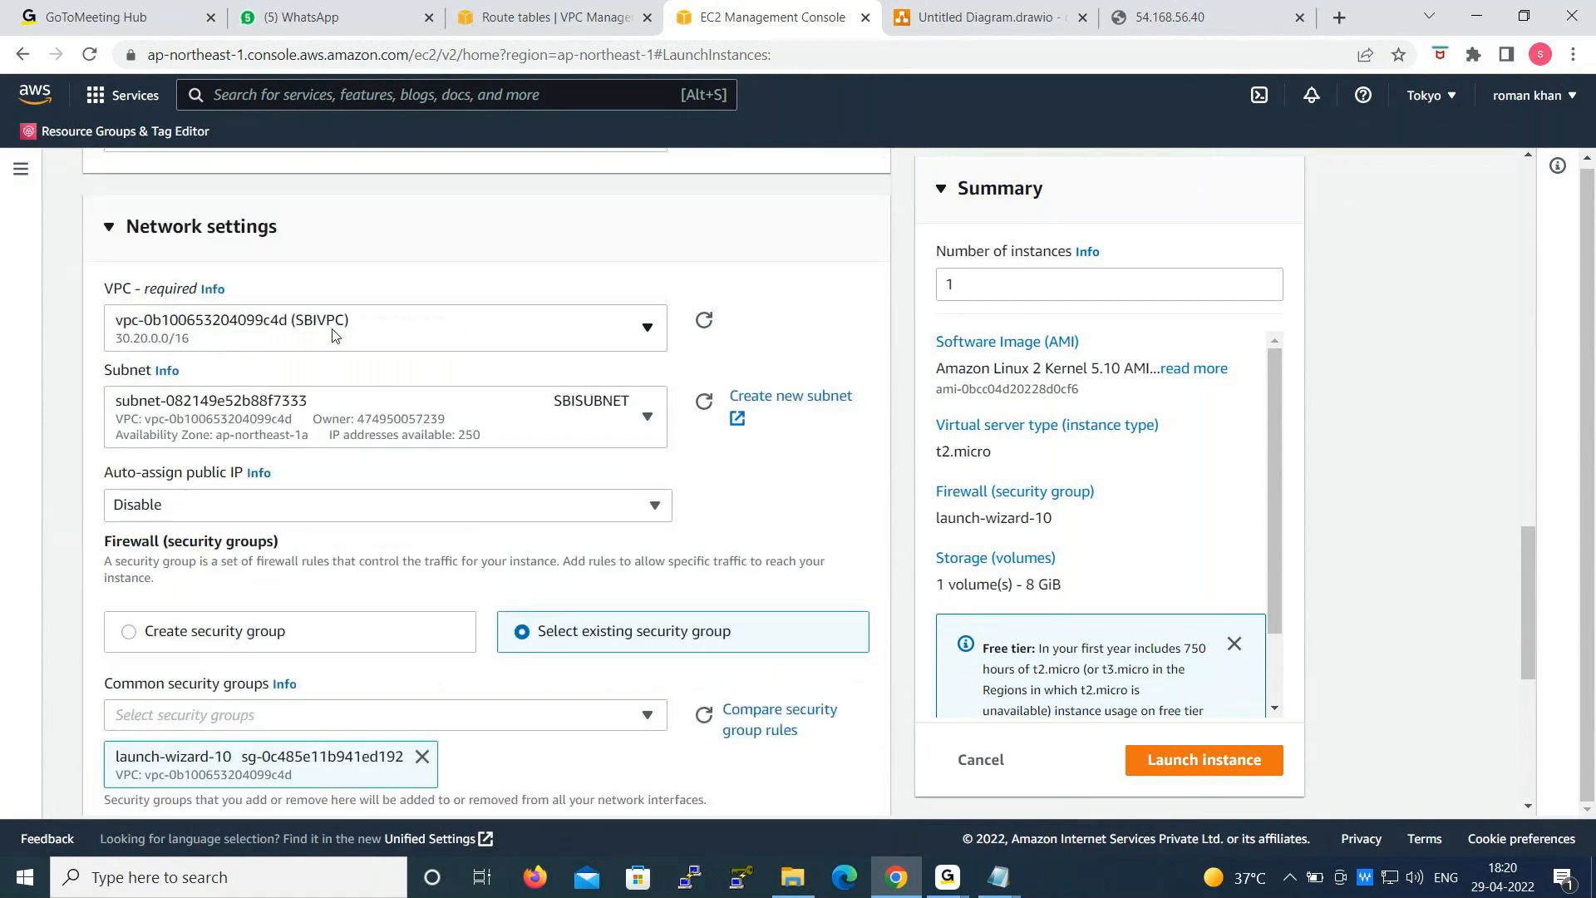
click(330, 441)
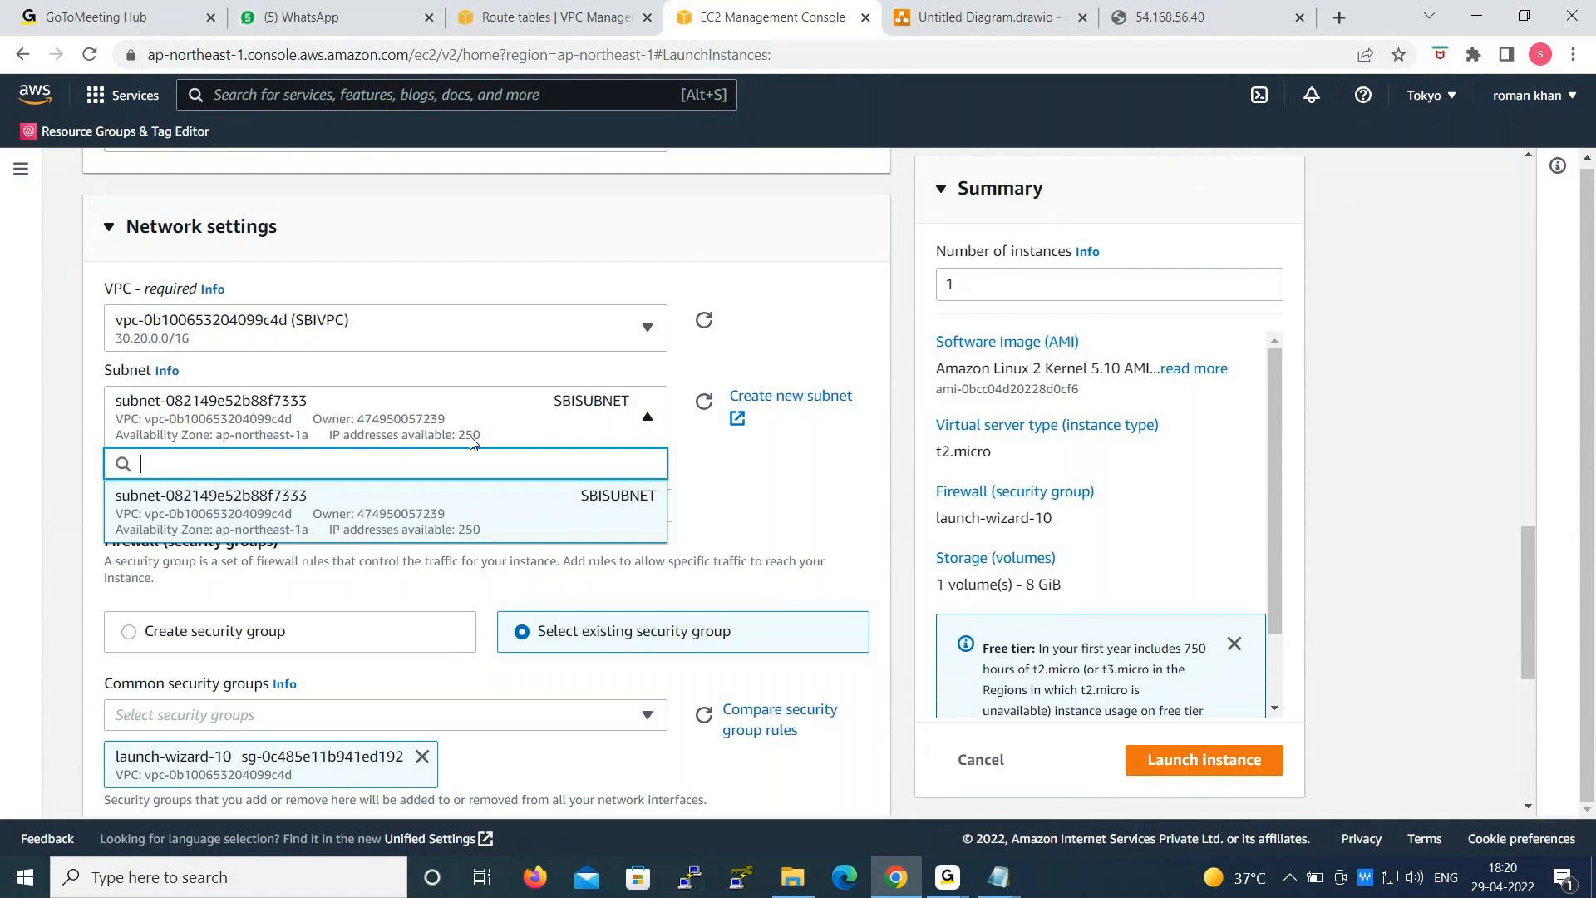
click(742, 472)
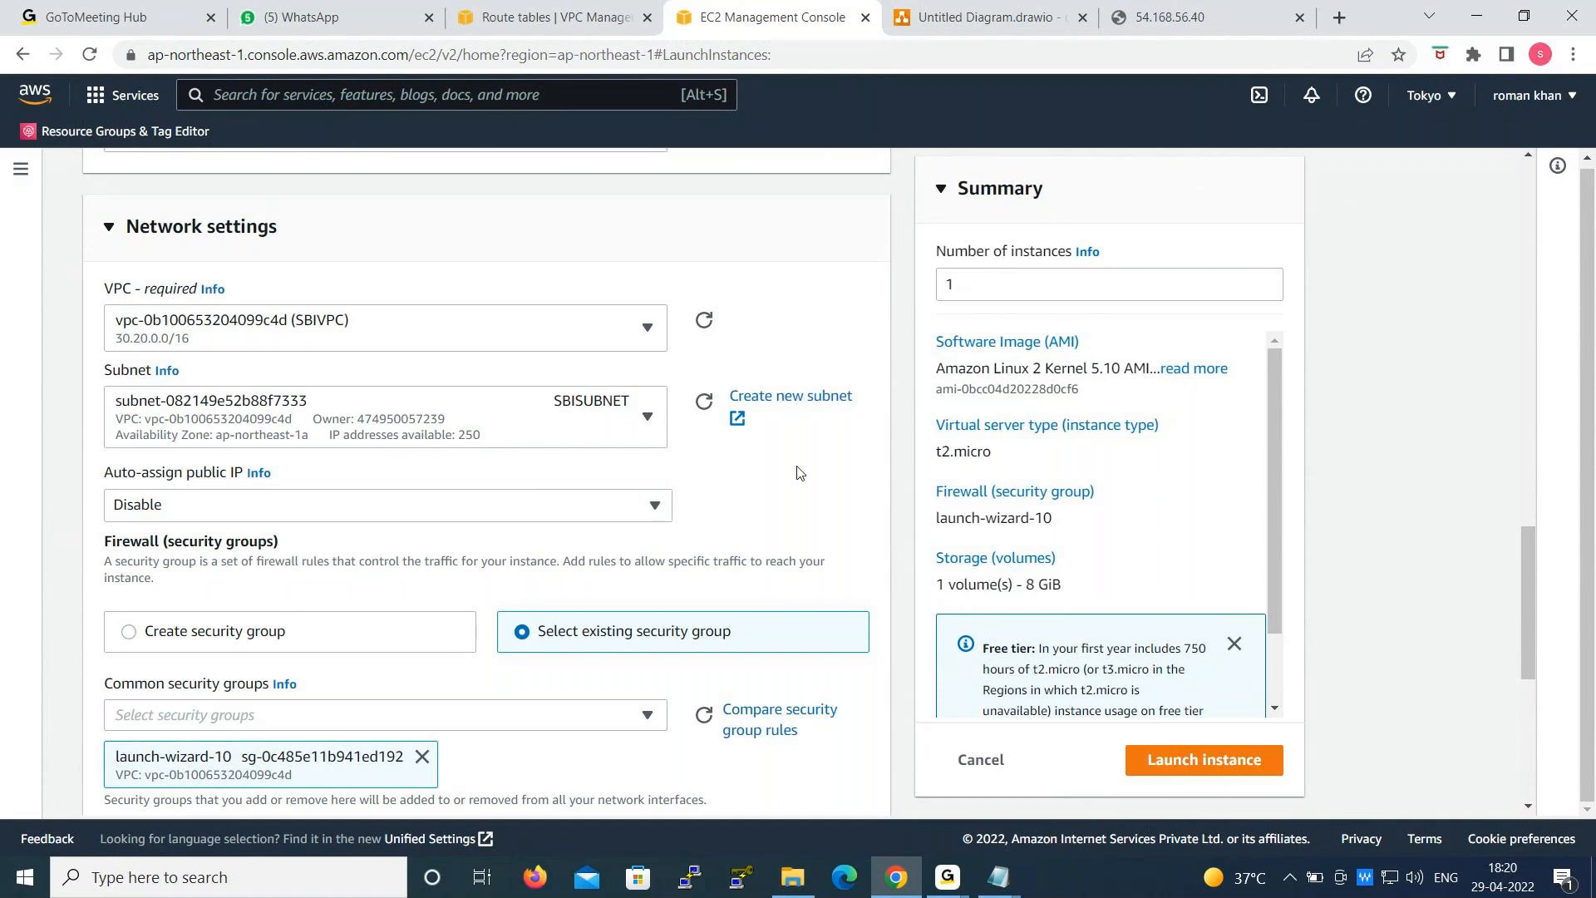
- Expand the advanced details and copy the httpd bash script from the elb123 Notepad file into the User data field
scroll(798, 472, down, 6)
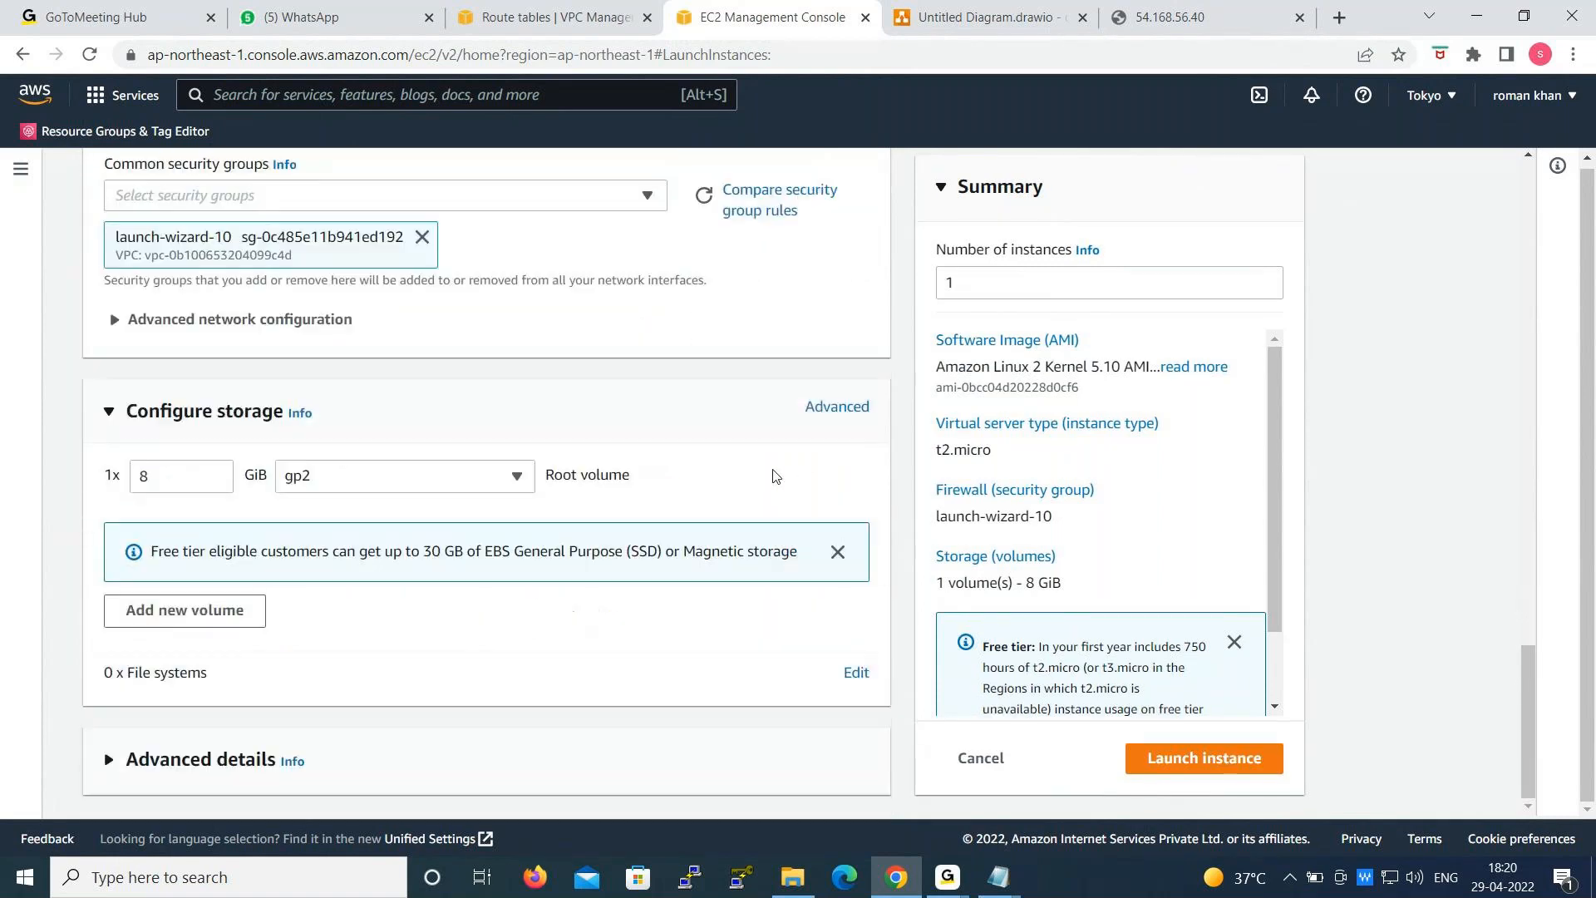
click(257, 759)
scroll(628, 489, down, 8)
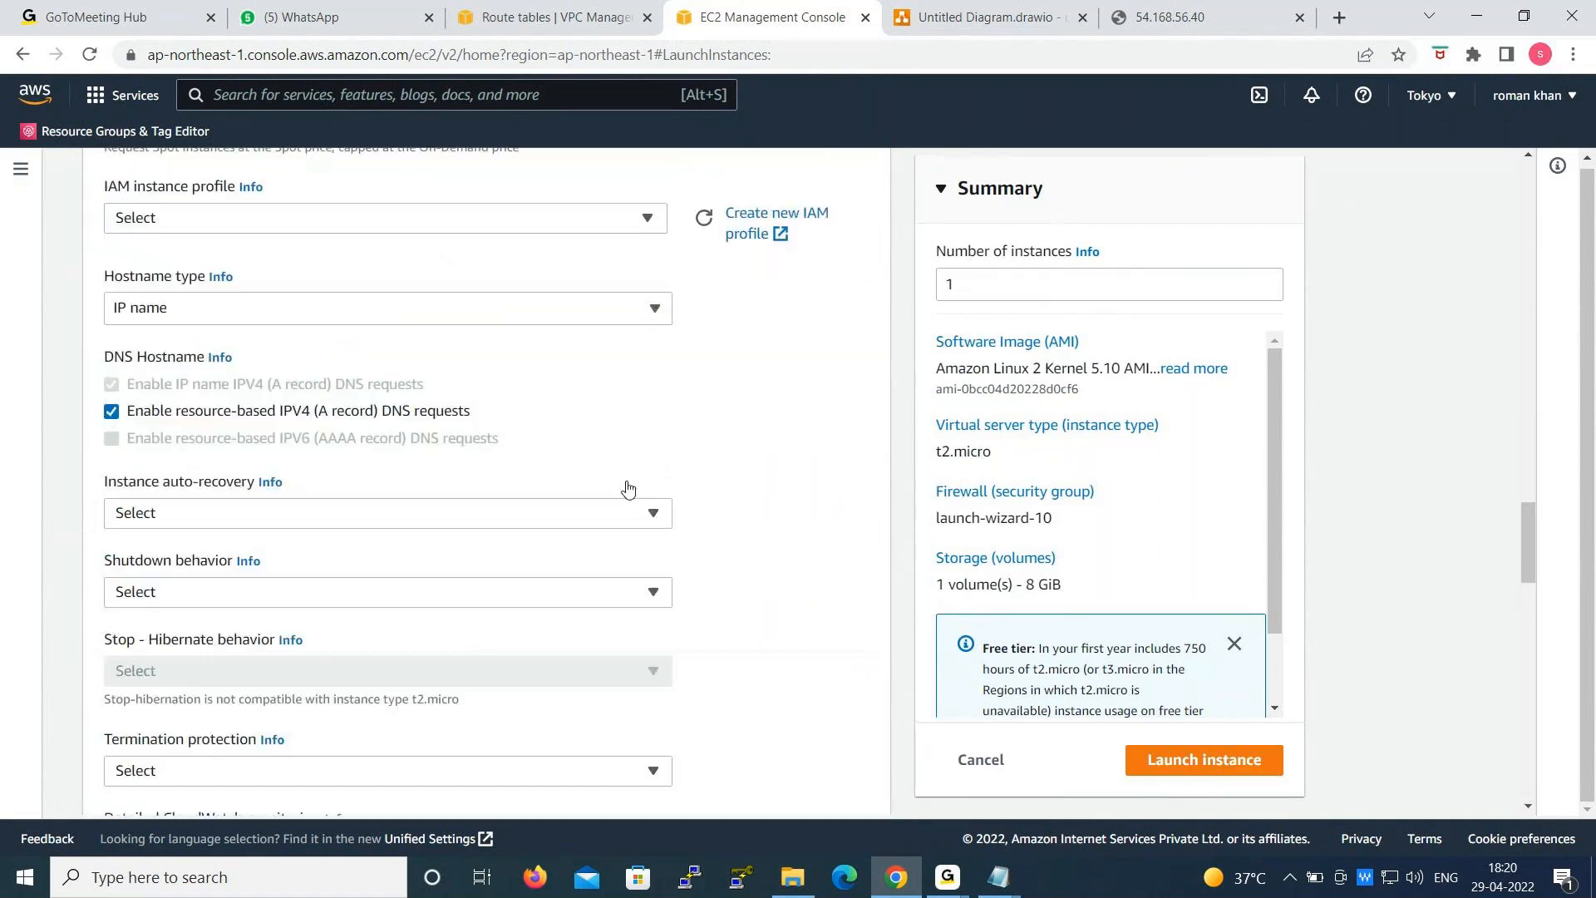
scroll(628, 490, down, 18)
click(371, 471)
click(1001, 878)
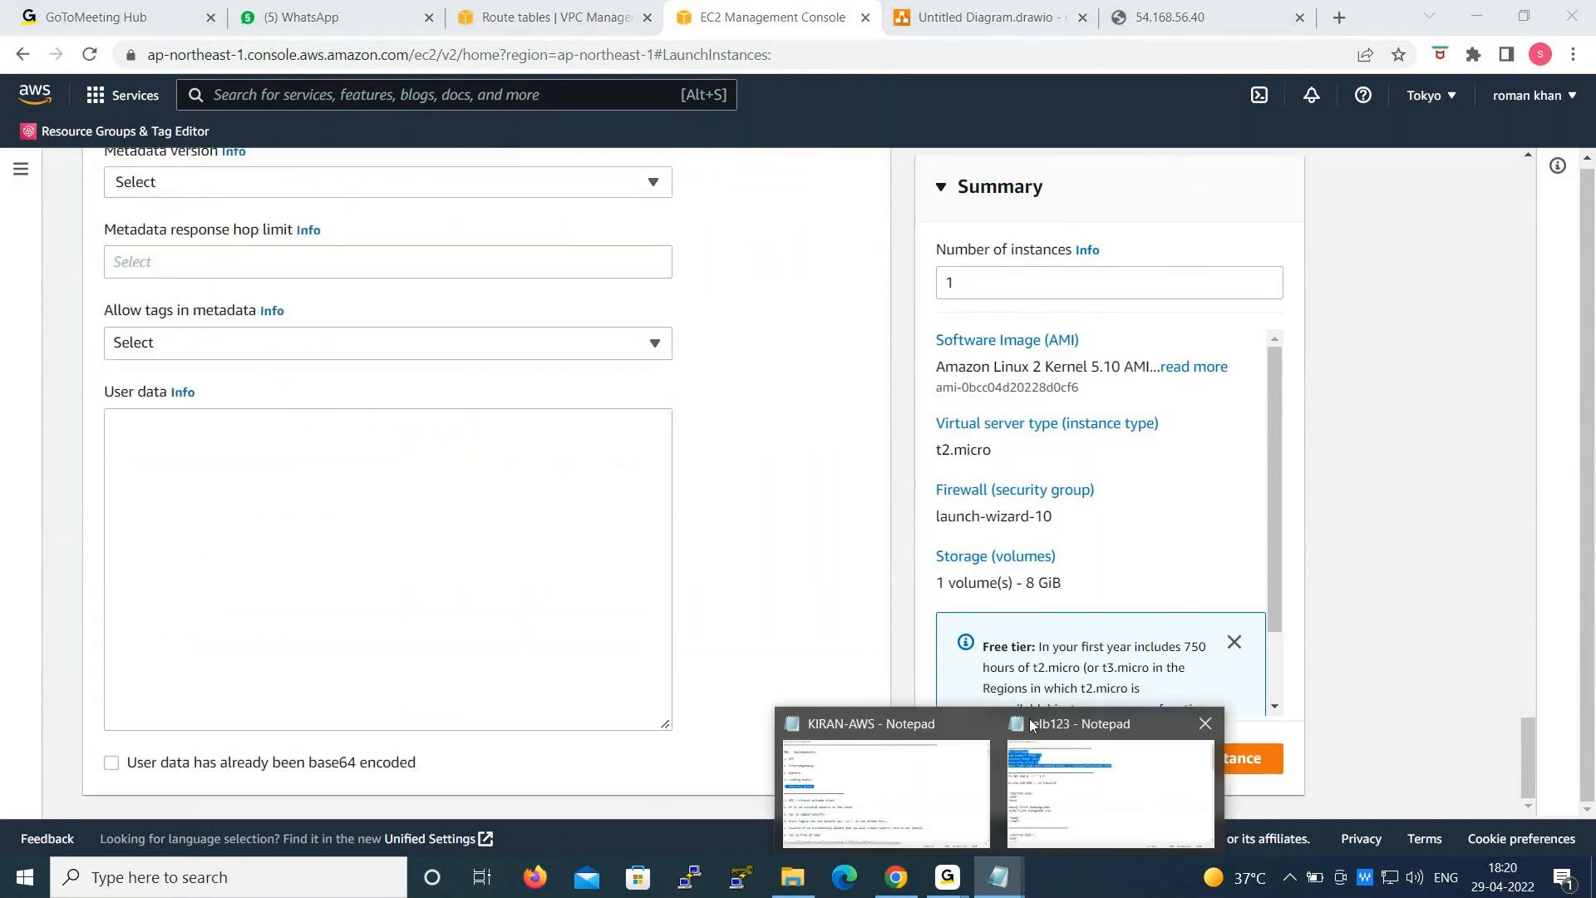
click(1019, 751)
right_click(309, 201)
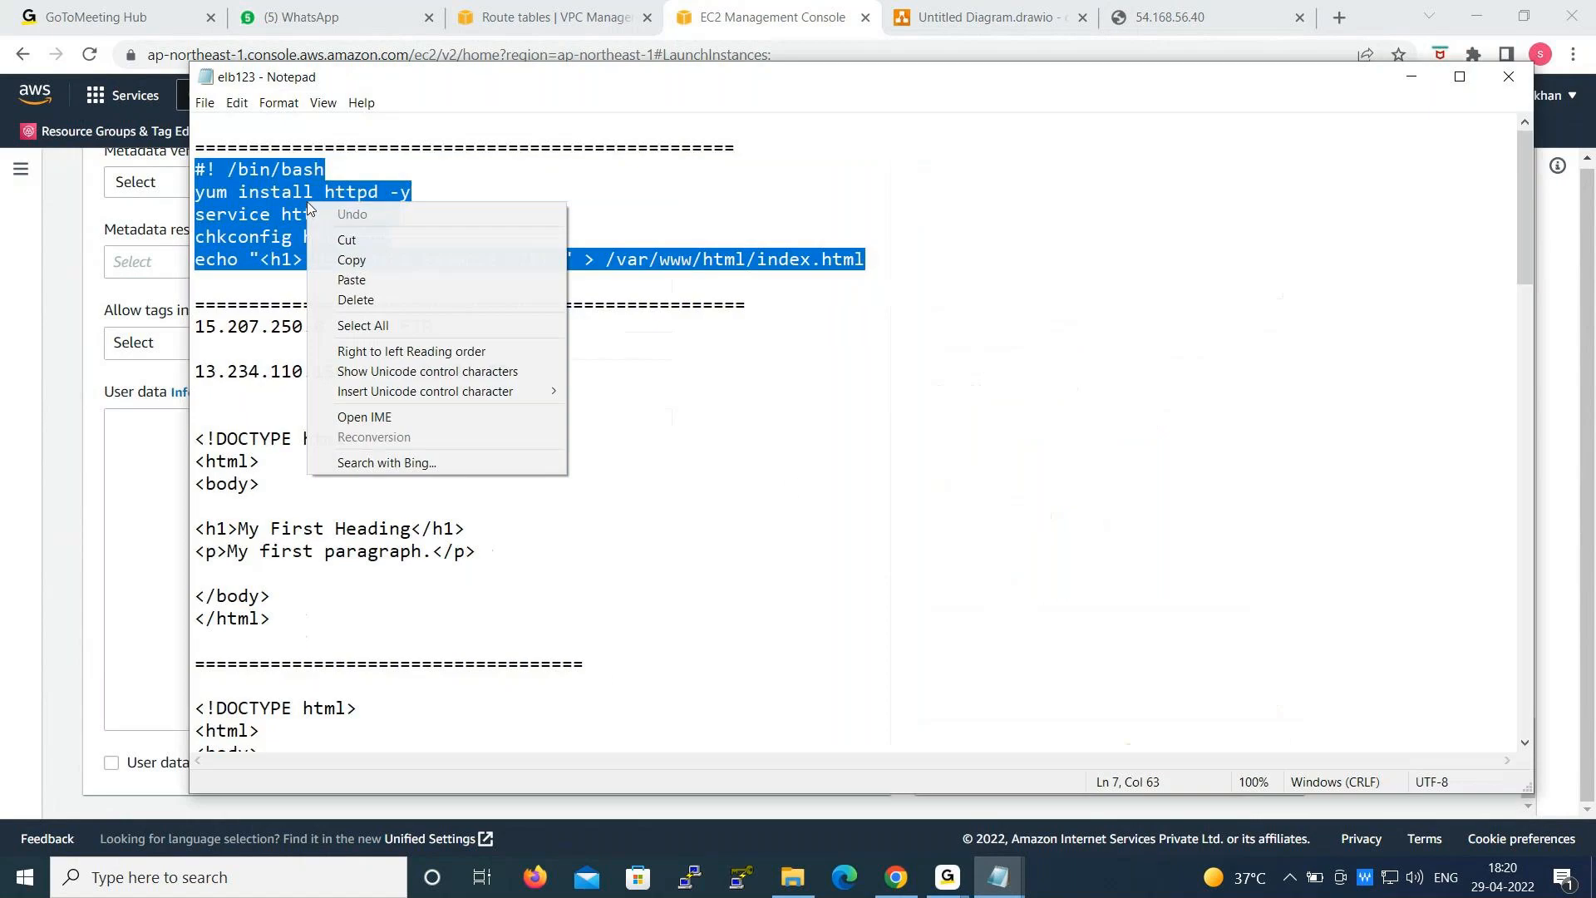
click(350, 263)
click(1411, 77)
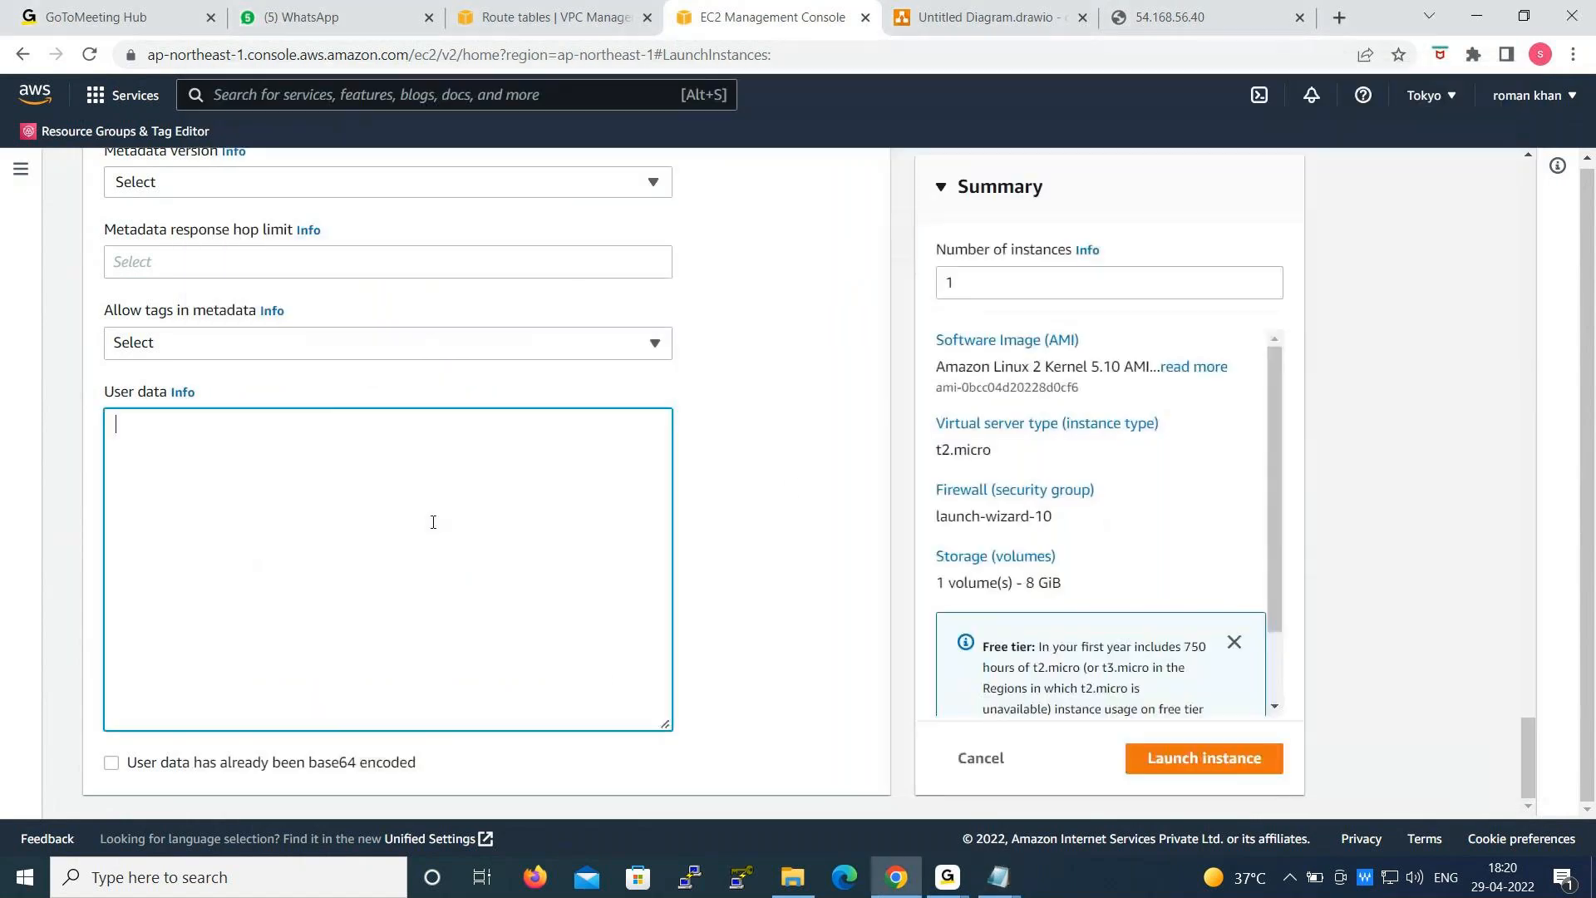
right_click(276, 447)
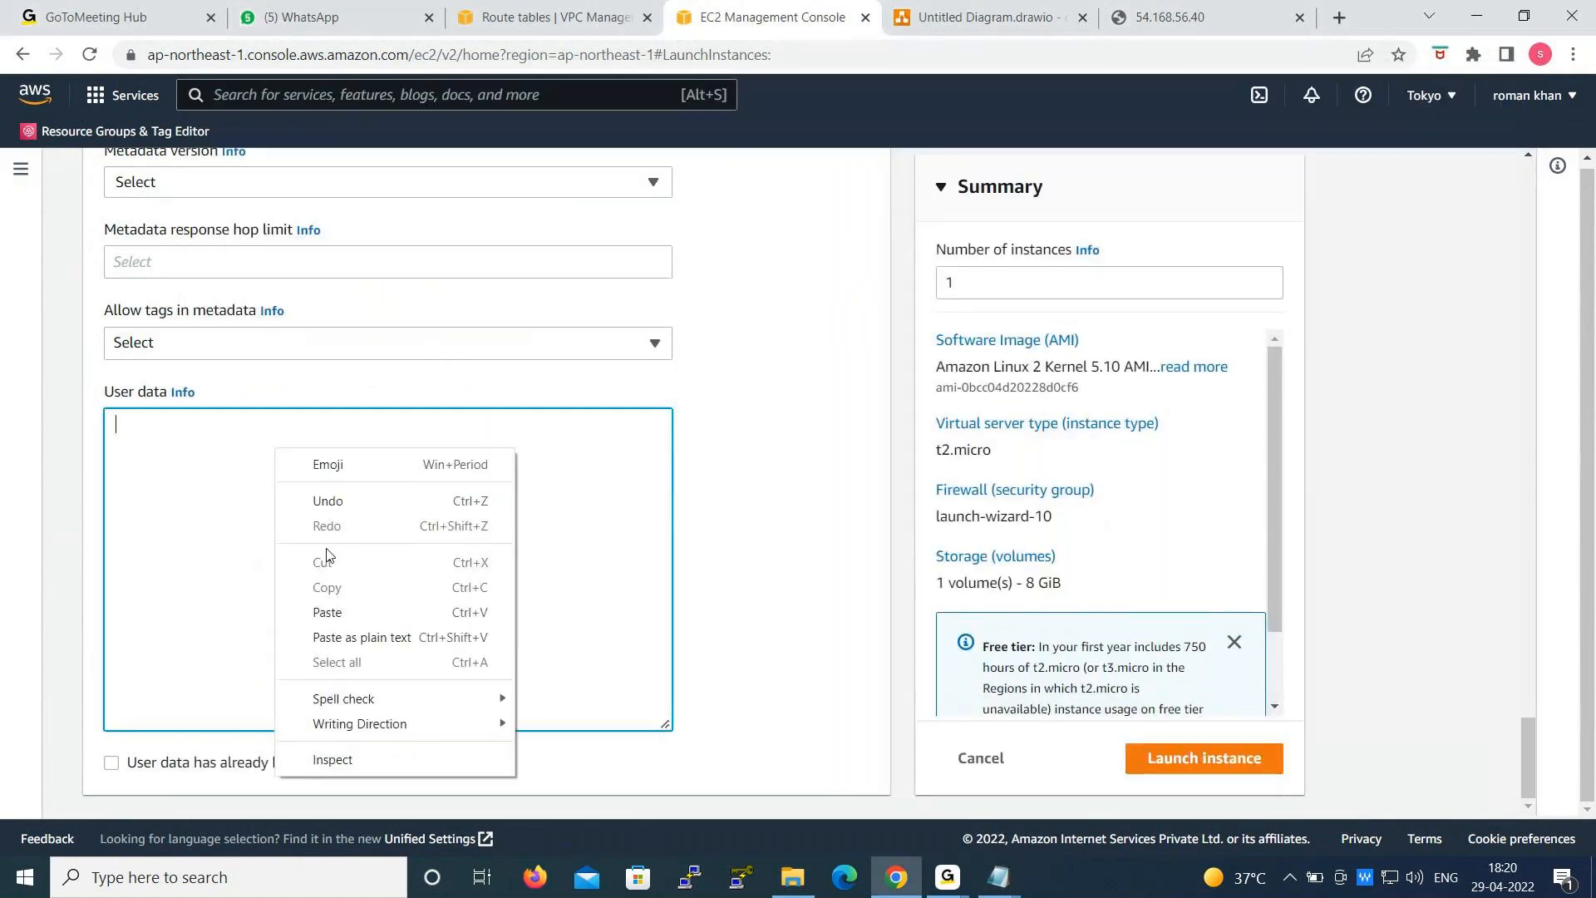
click(336, 611)
- Replace the "User data example" heading text in the script with "SBI APP ==>> PL"
drag(194, 507, 323, 505)
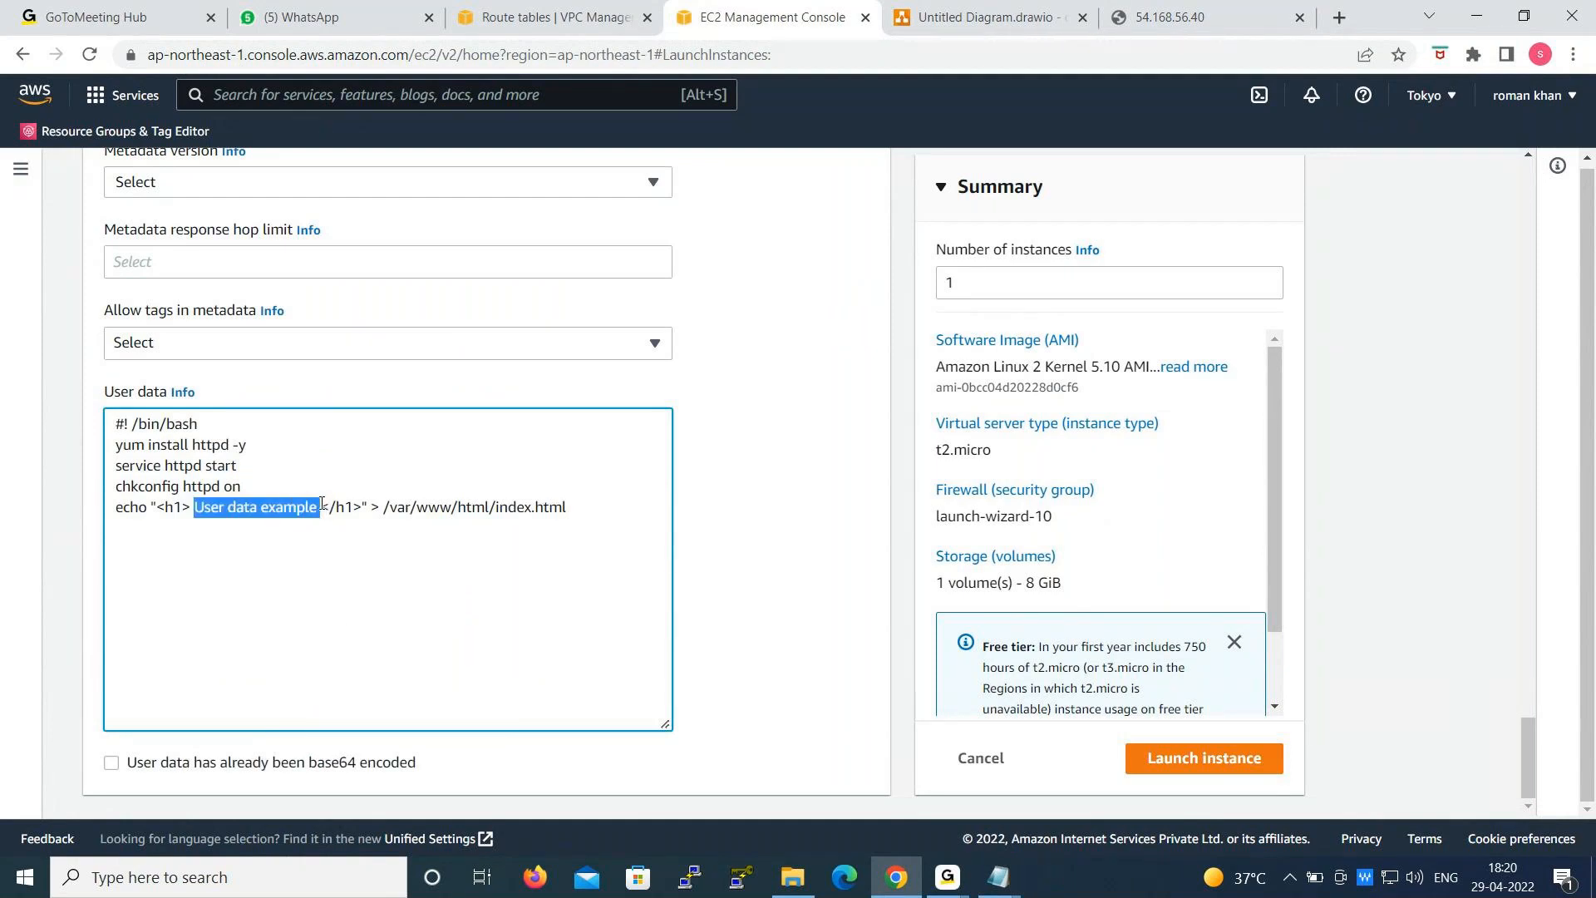
text(SBI )
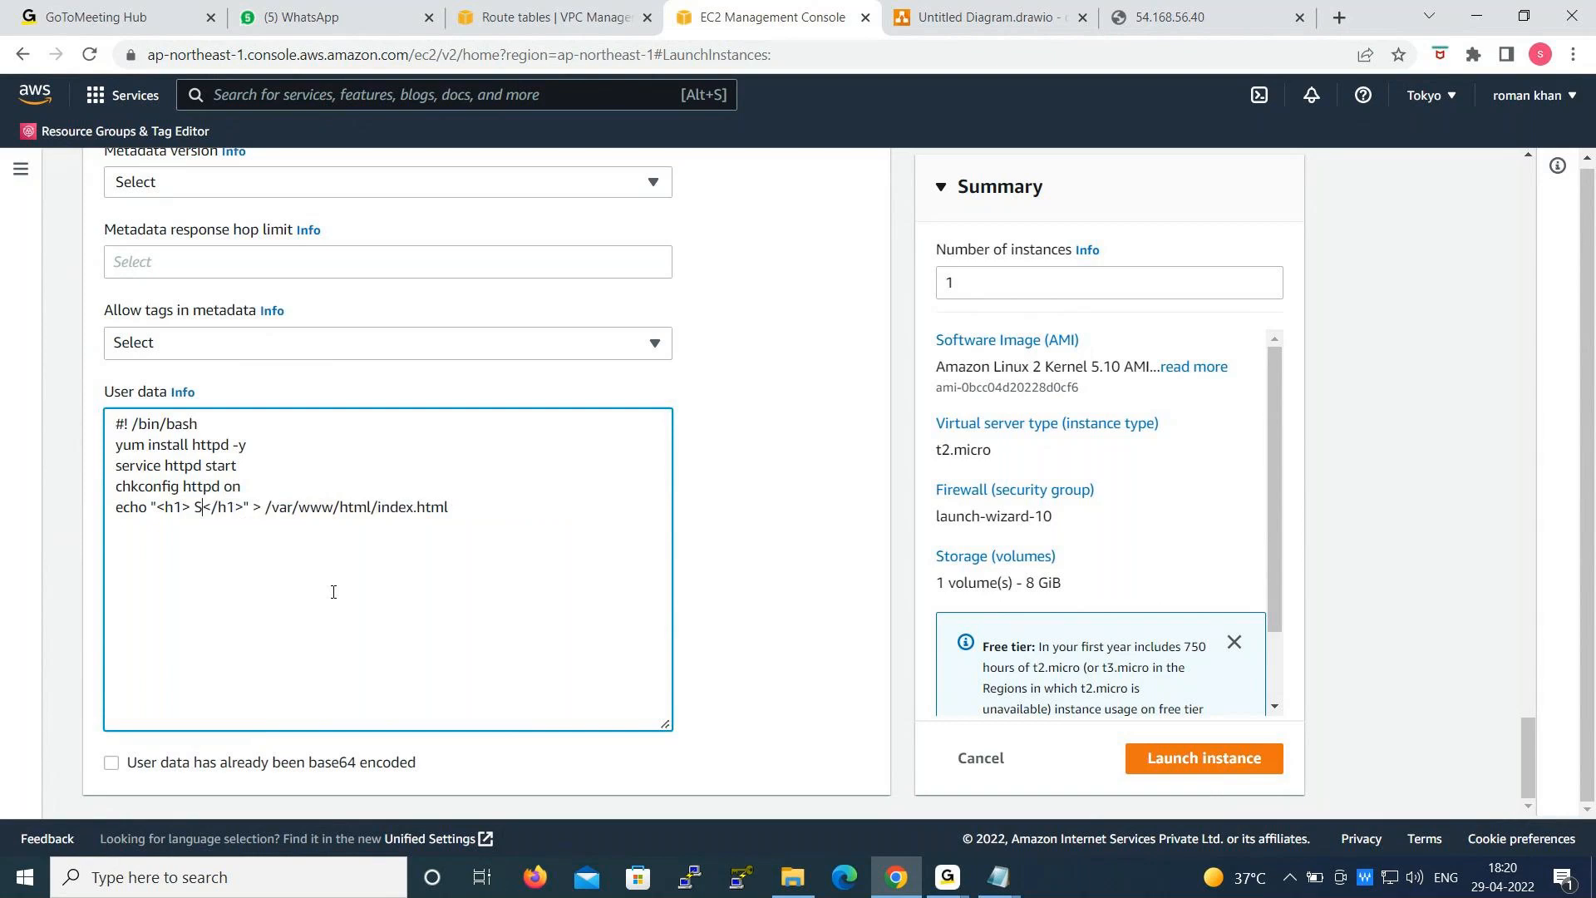
text(APP ==>> PL)
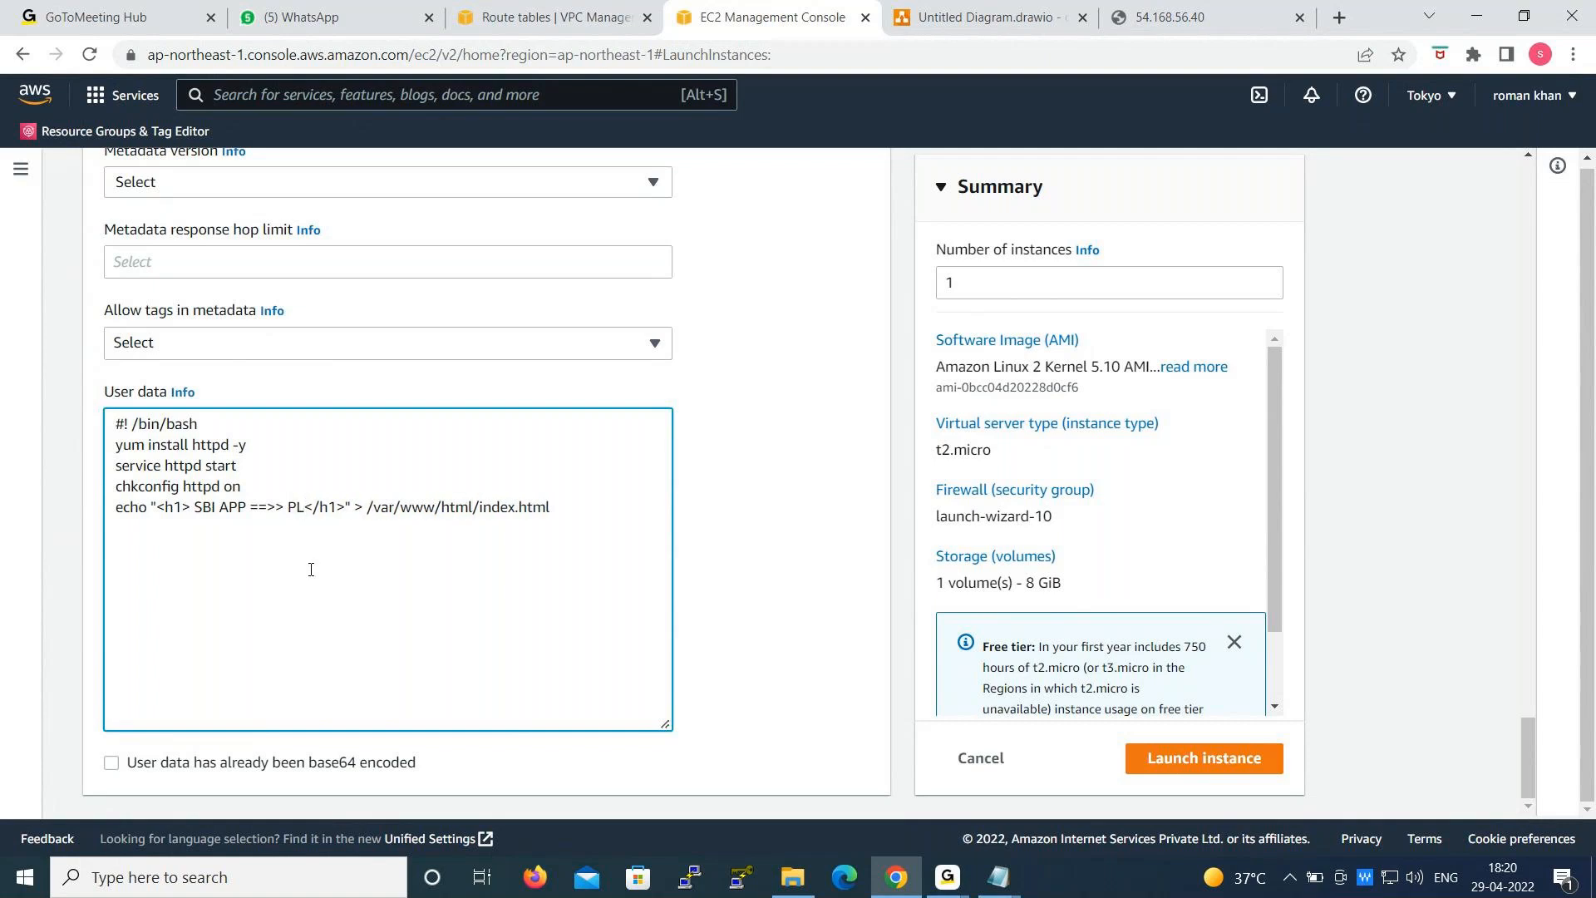
- Launch the instance and open the refreshed list of all instances
click(1227, 756)
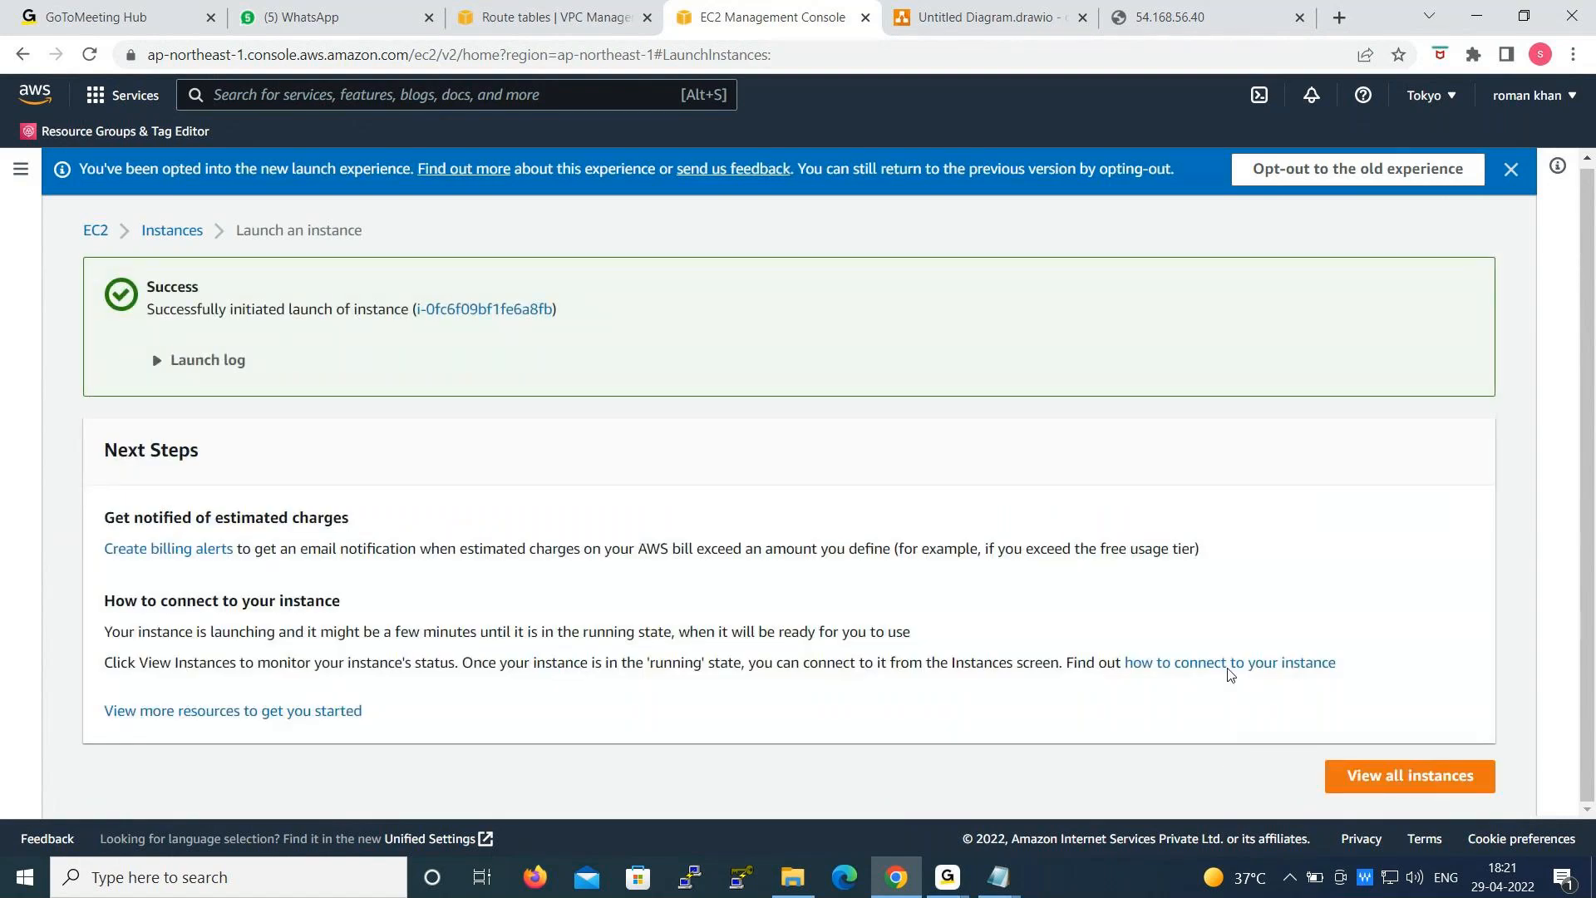
click(1445, 795)
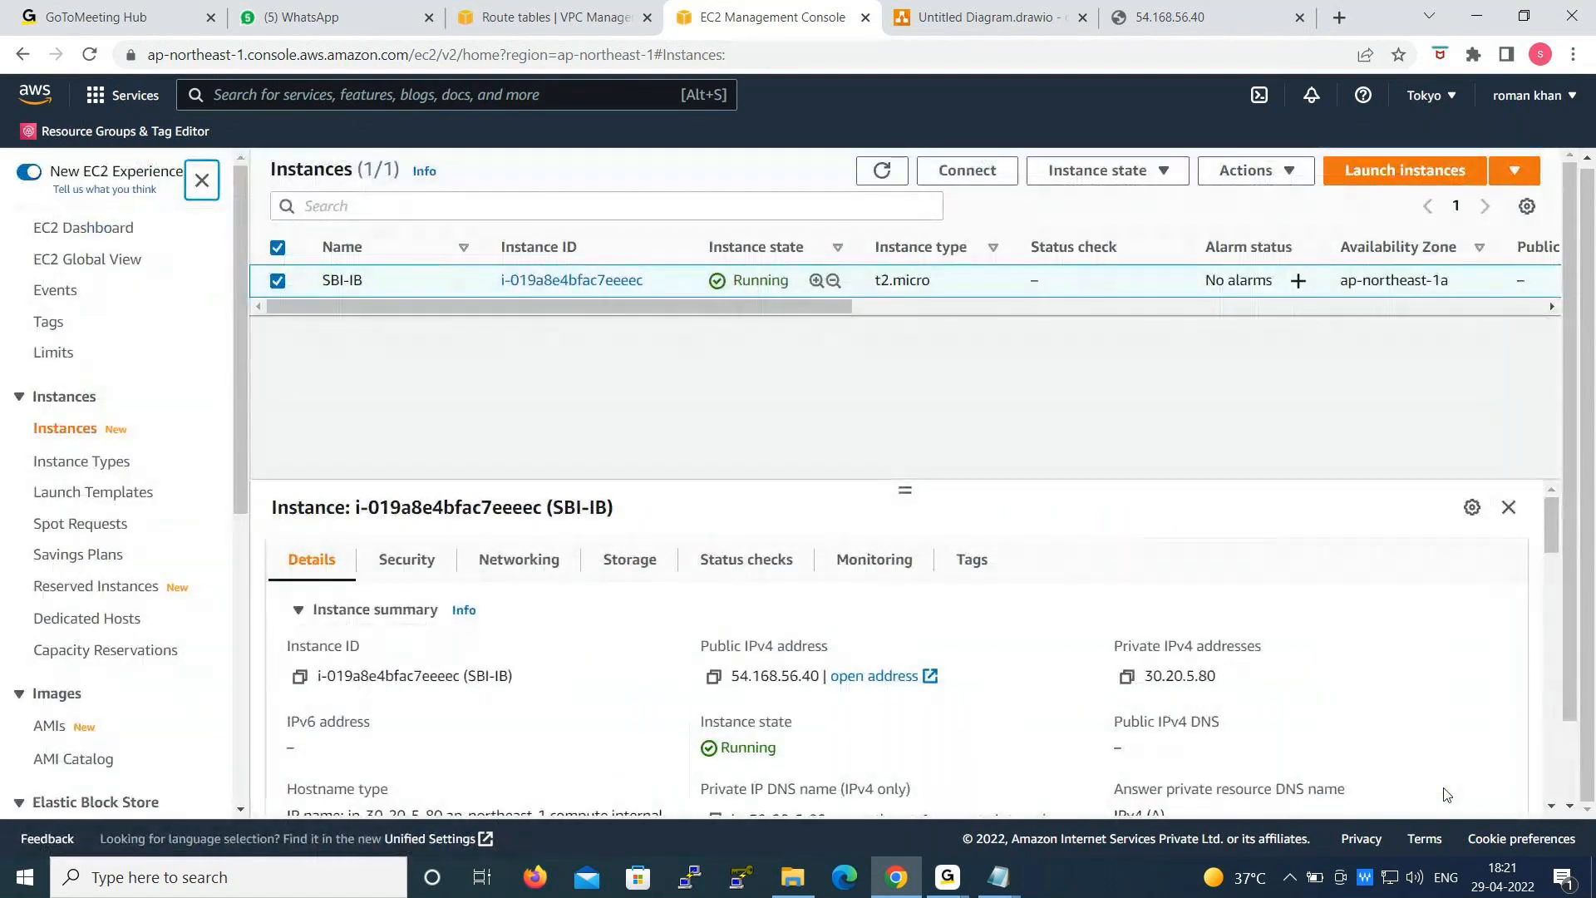
click(883, 169)
click(946, 17)
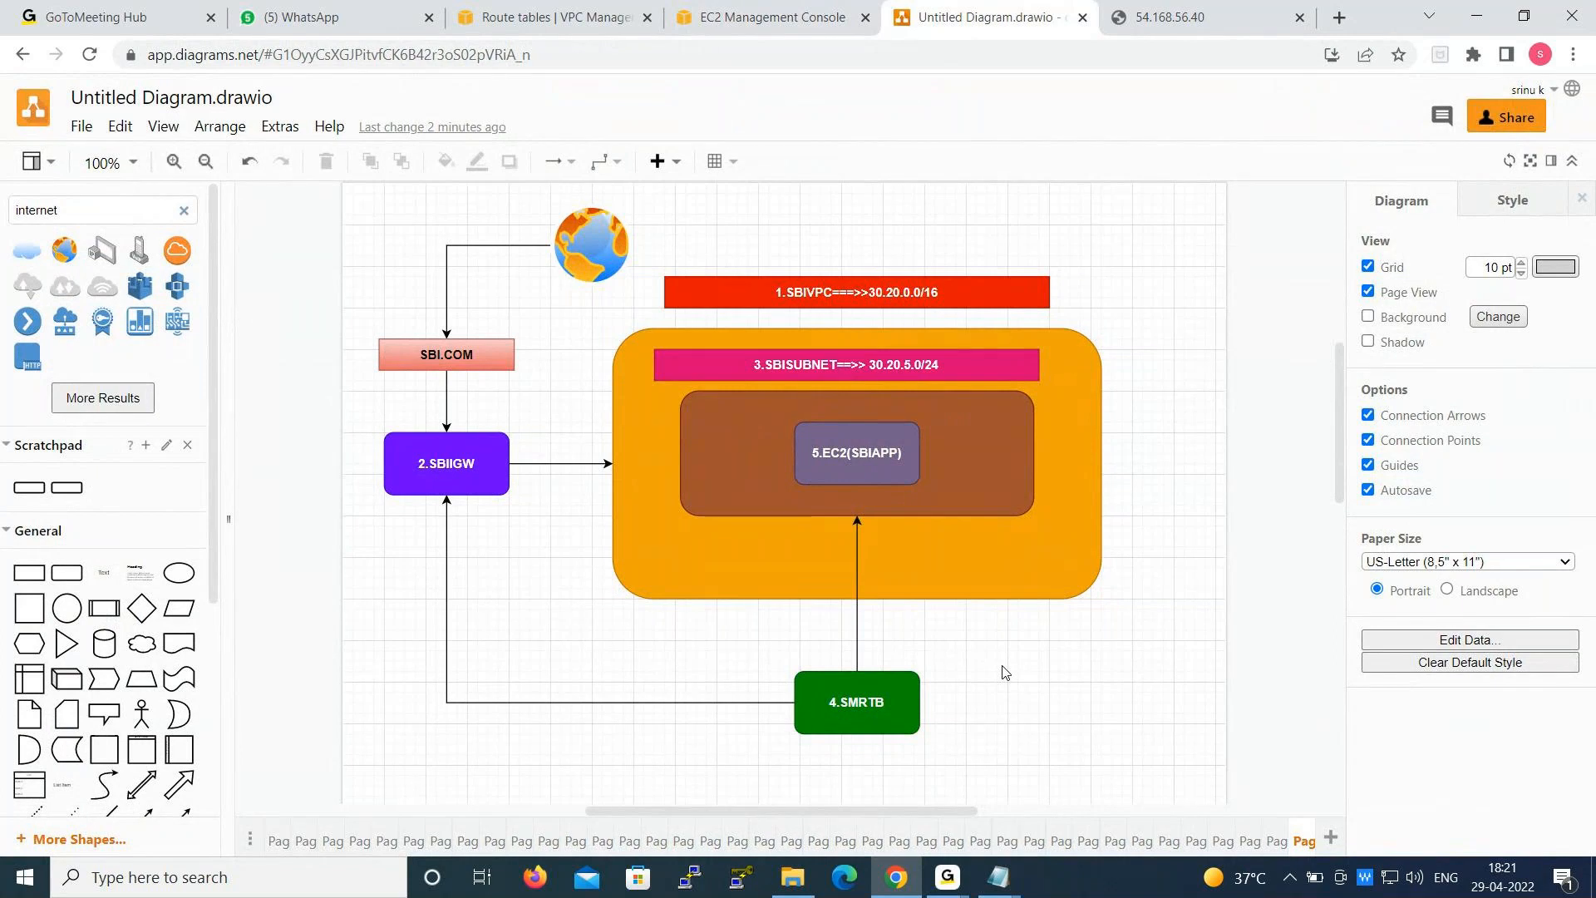
click(962, 875)
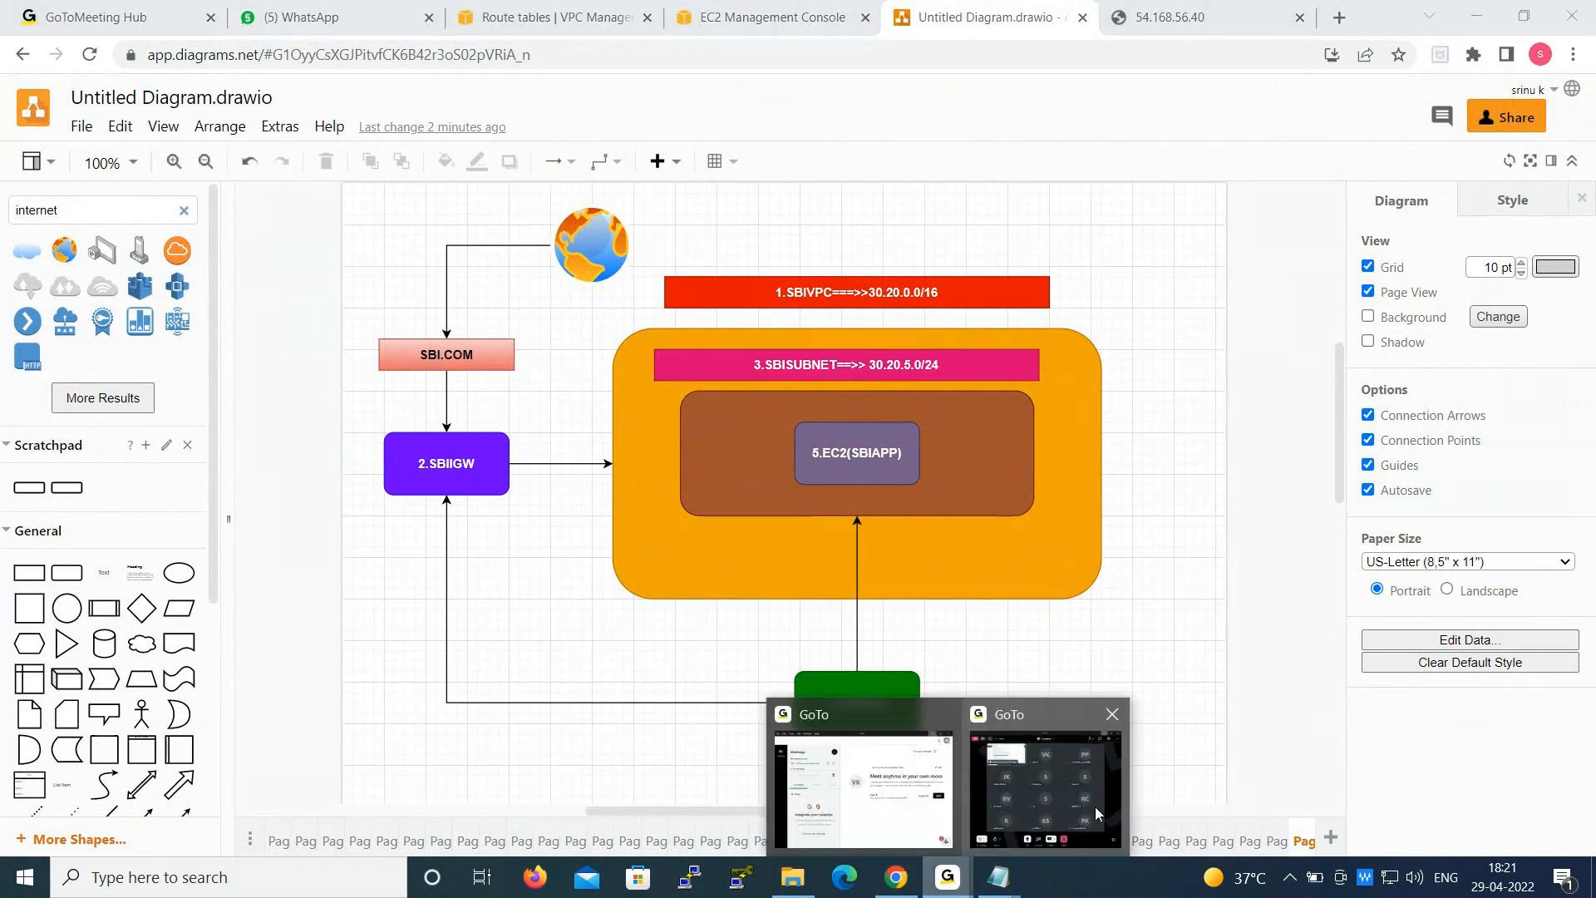
click(1098, 794)
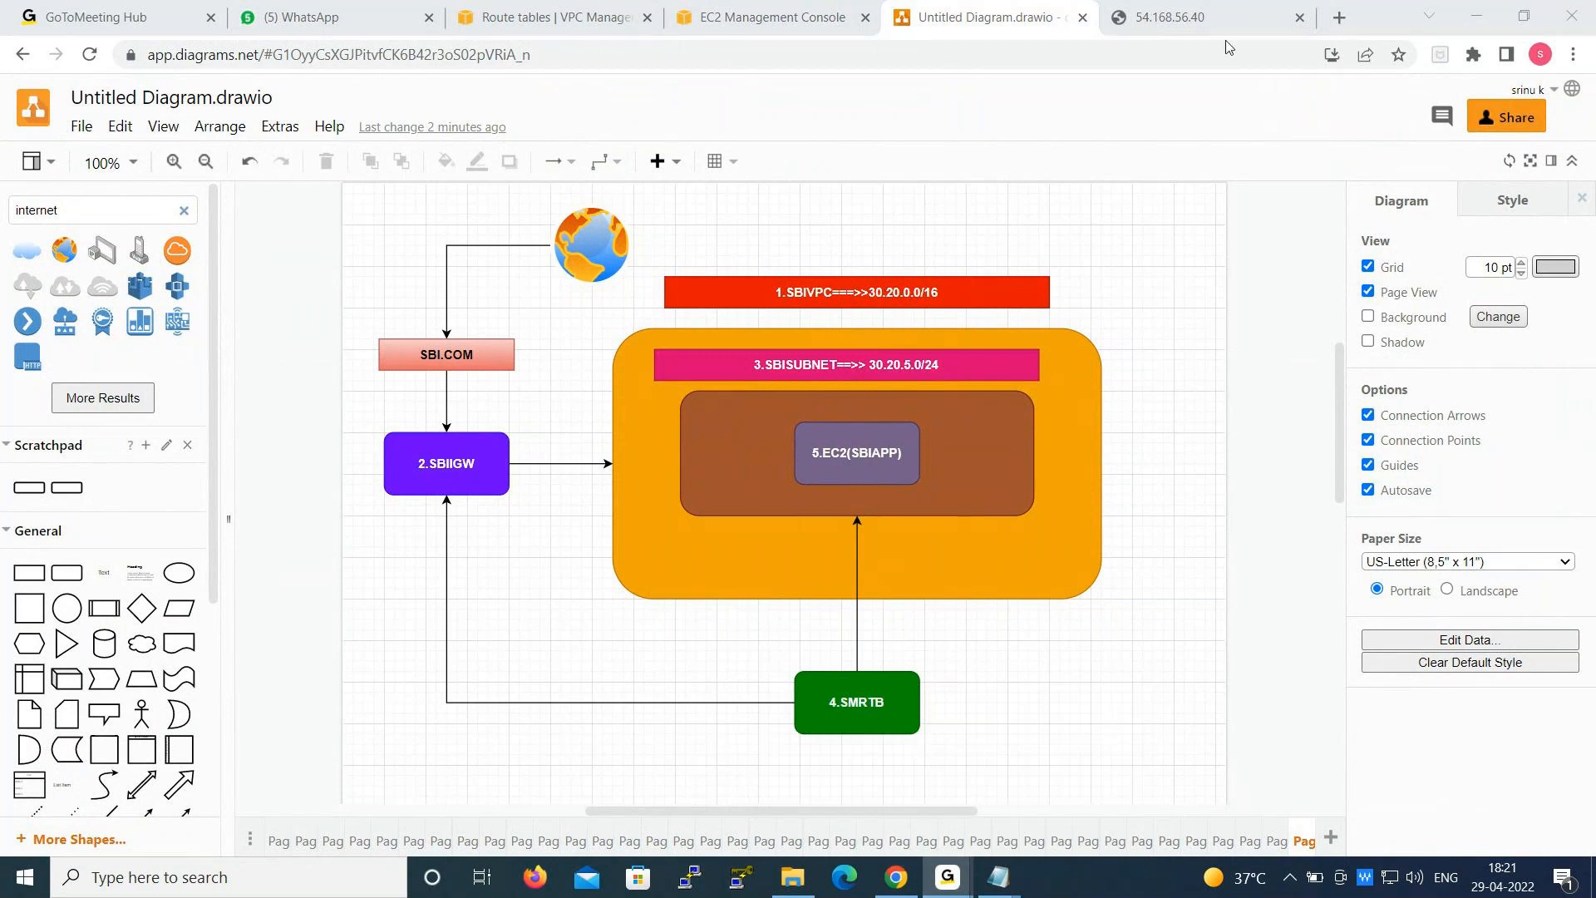
- Return to the EC2 instances list and refresh it to check the state and details of the SBI-PL instance
click(772, 17)
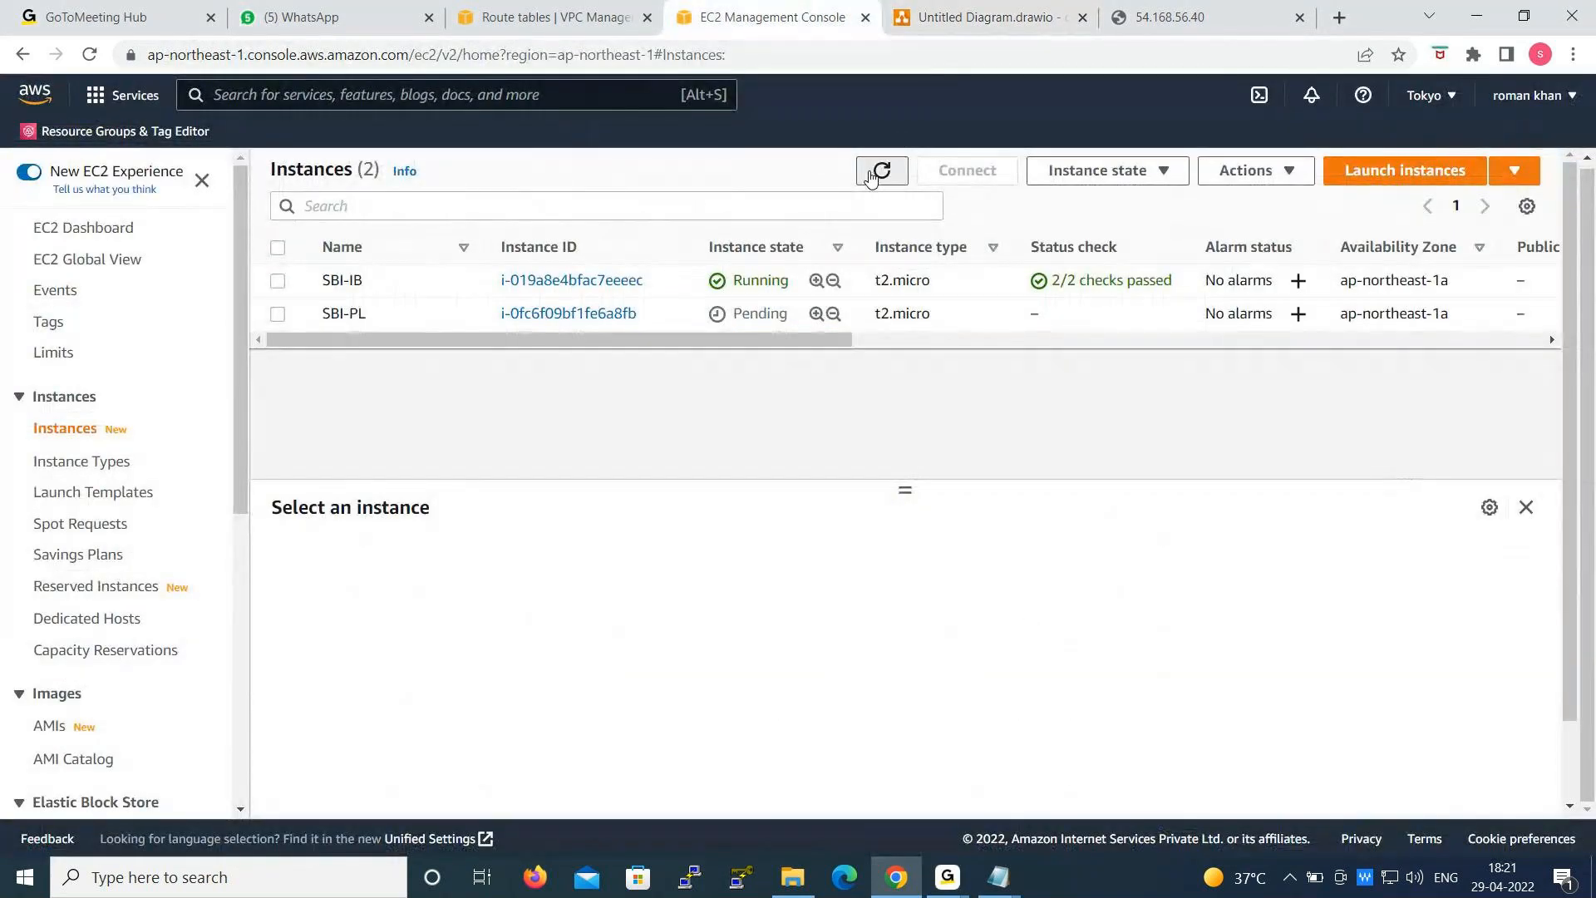
click(873, 175)
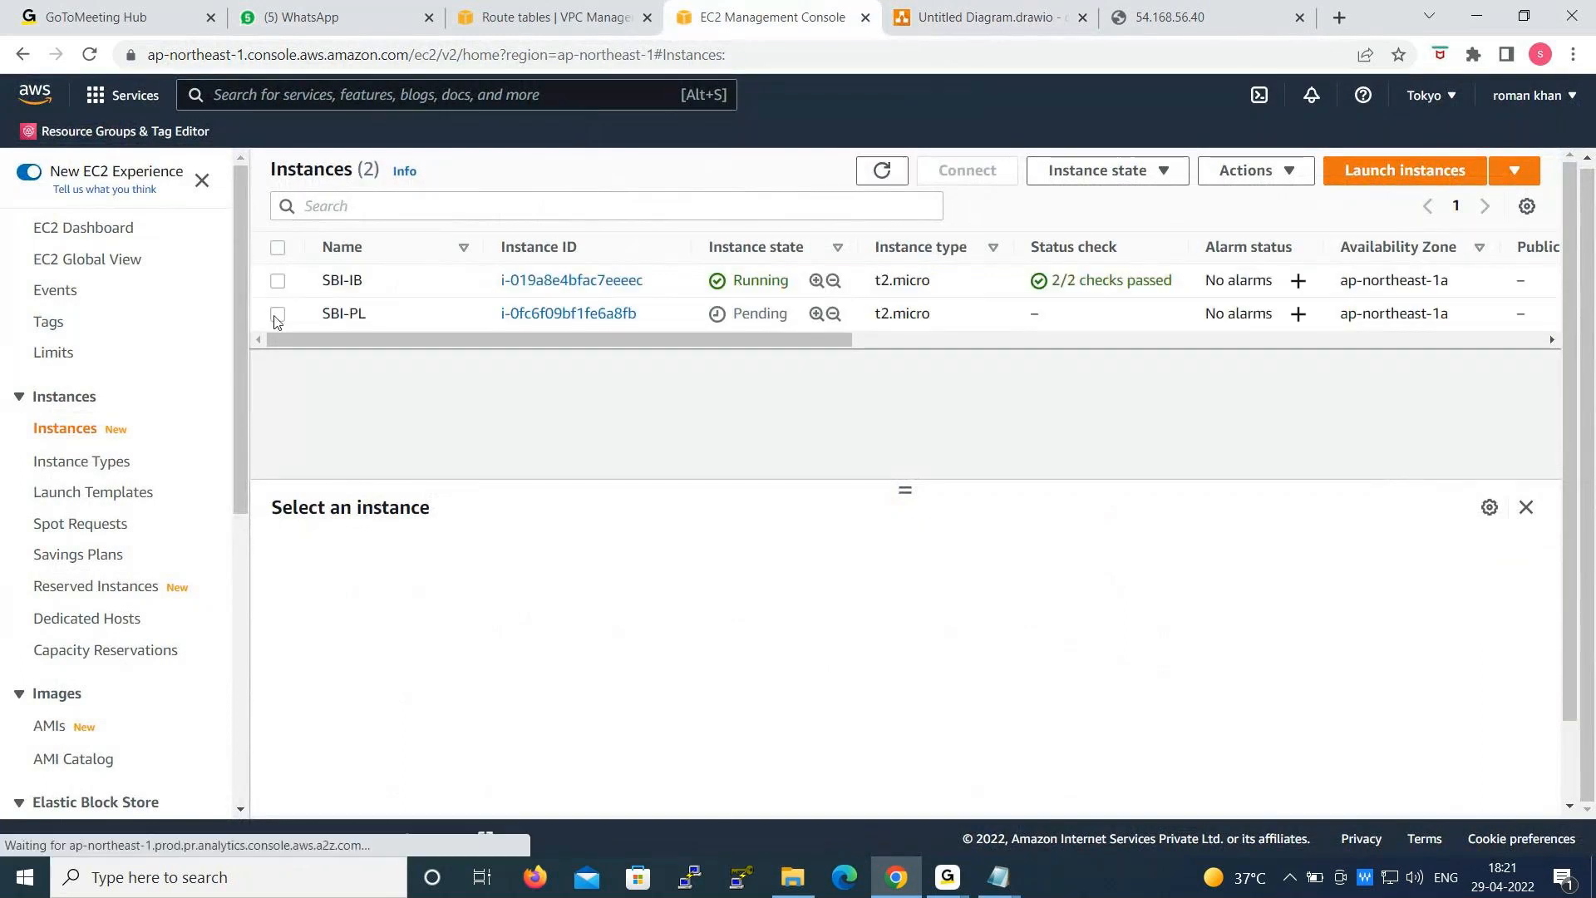
click(278, 314)
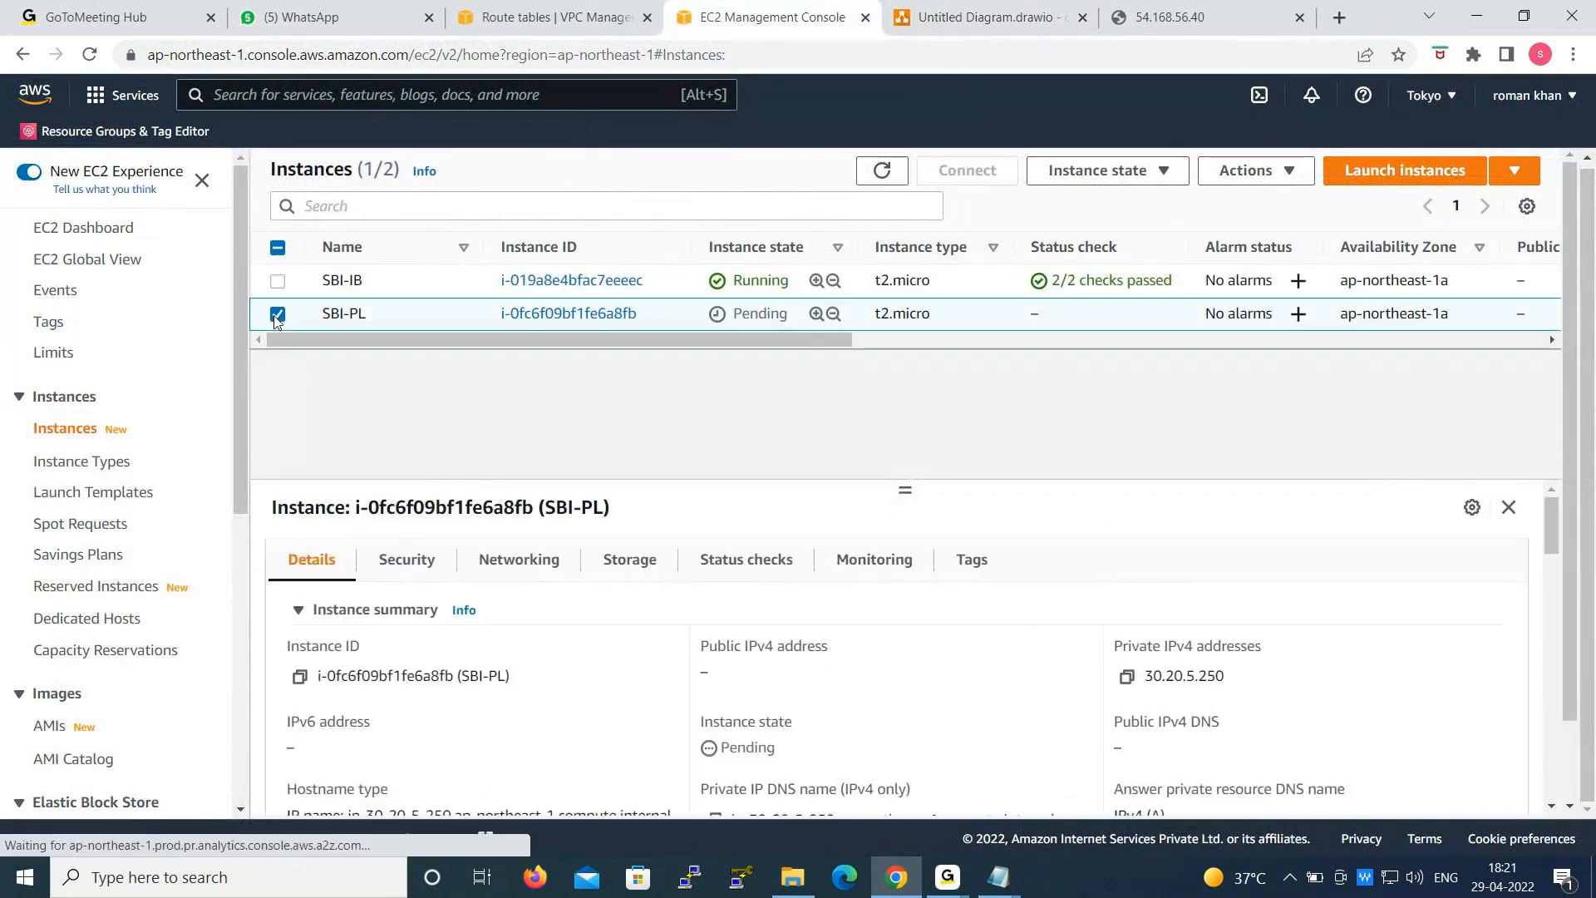
click(879, 173)
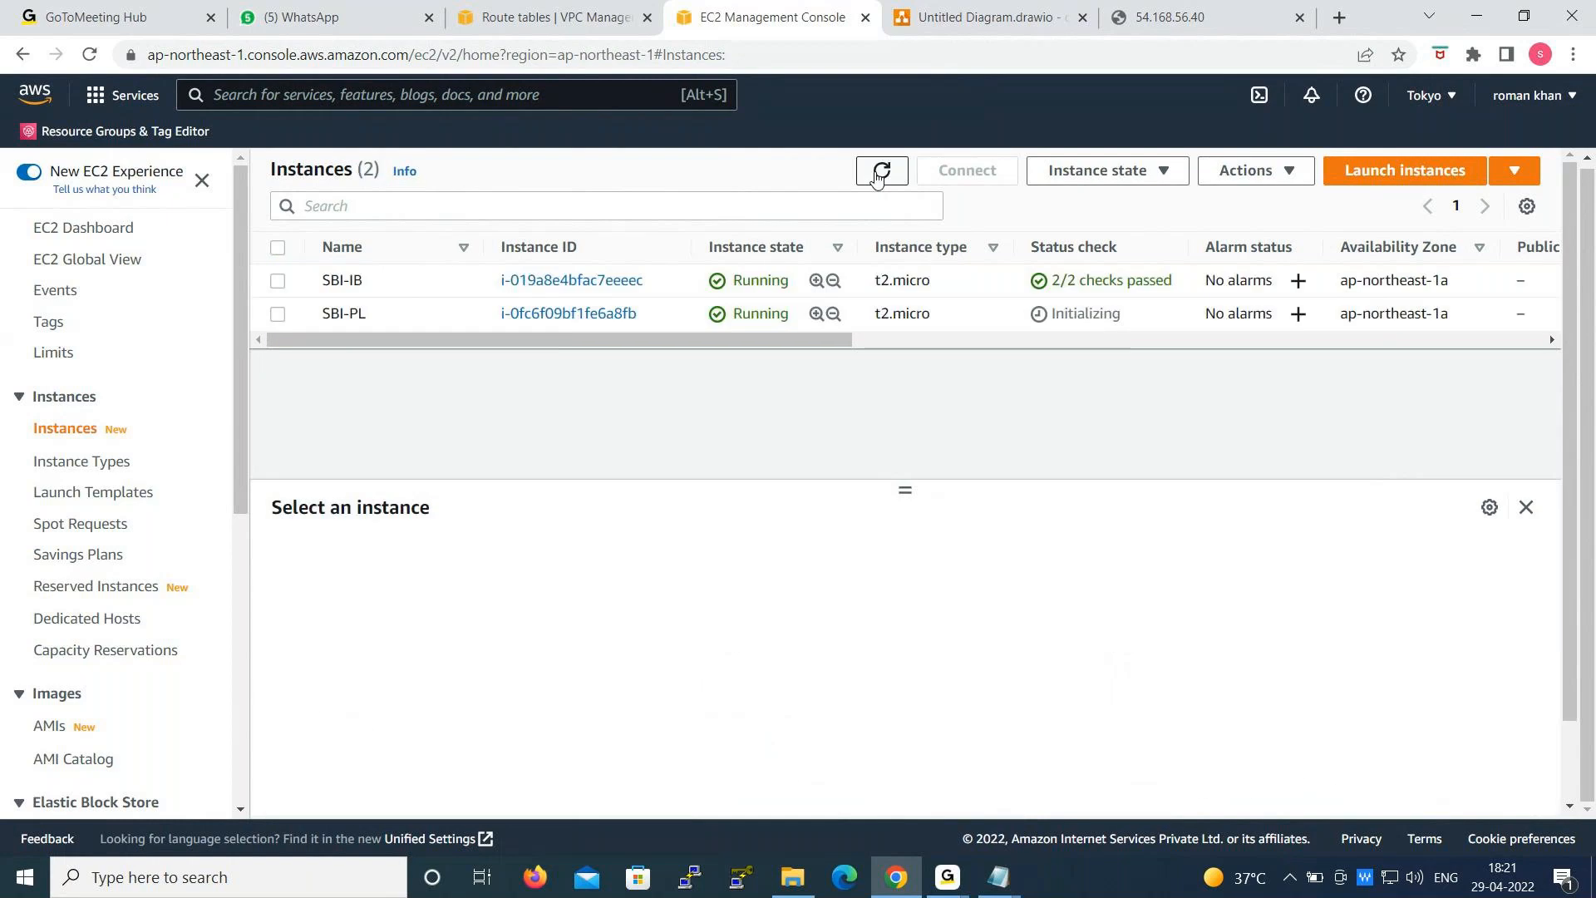
click(878, 176)
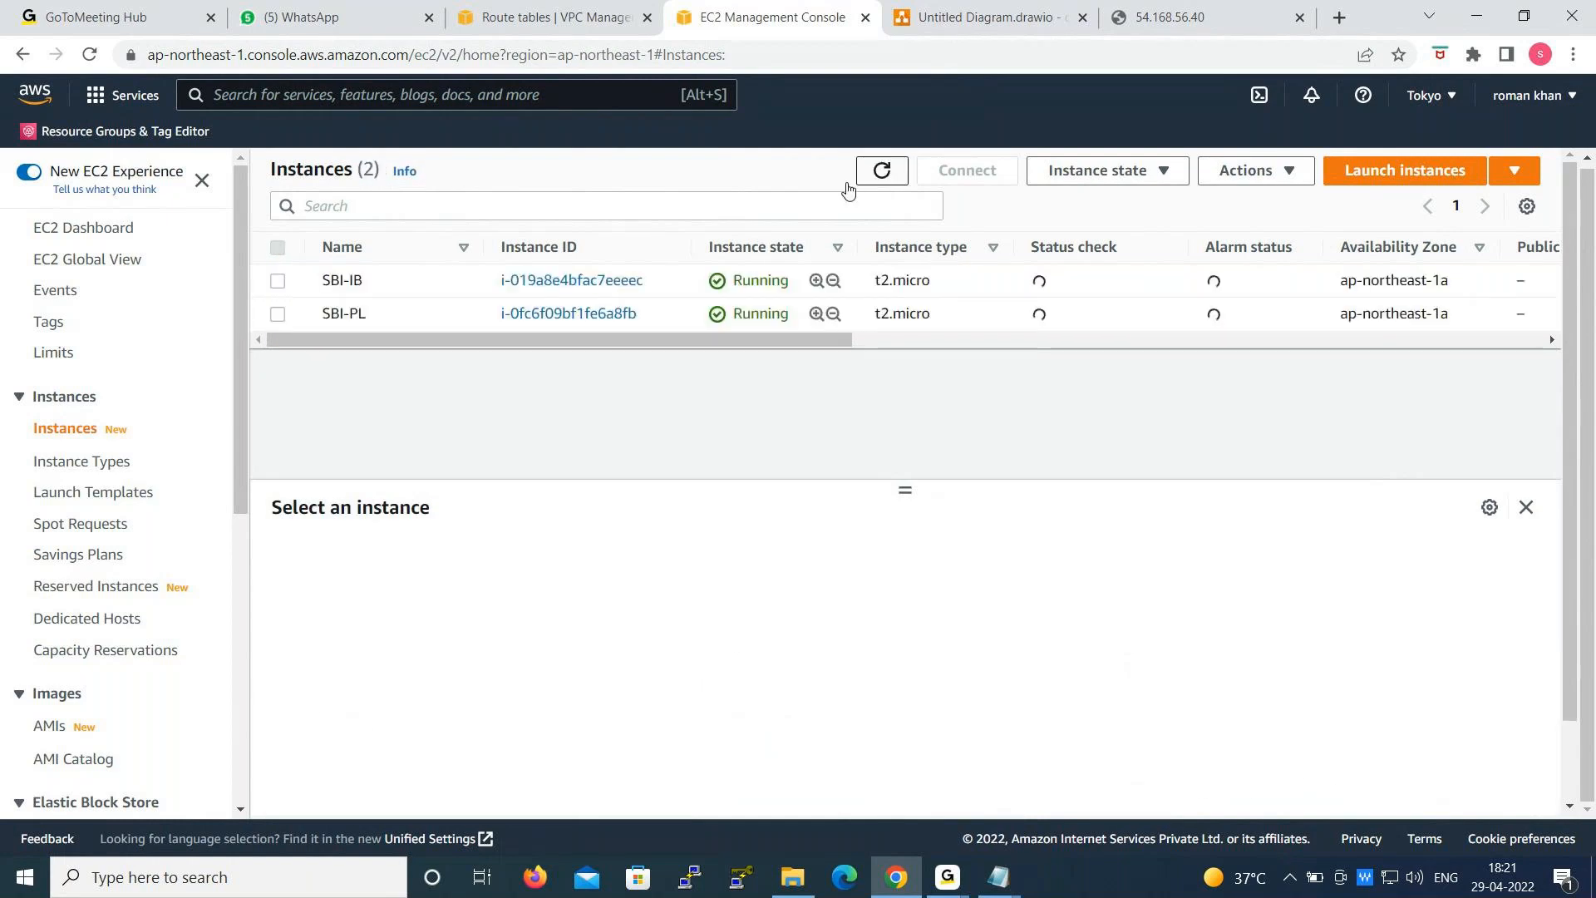
click(278, 314)
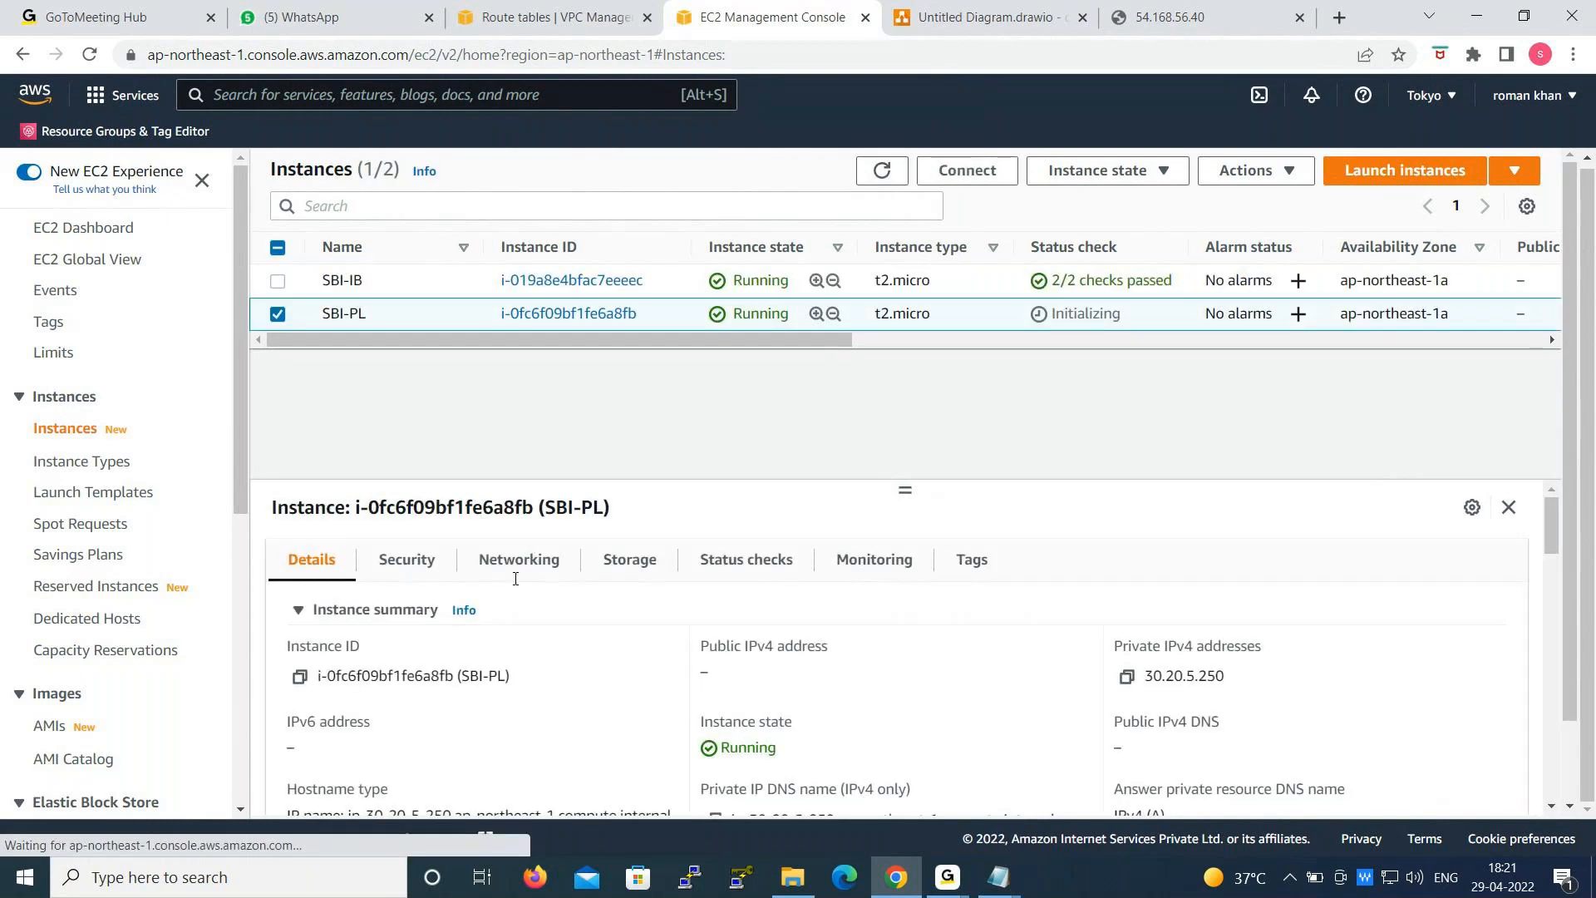
click(881, 170)
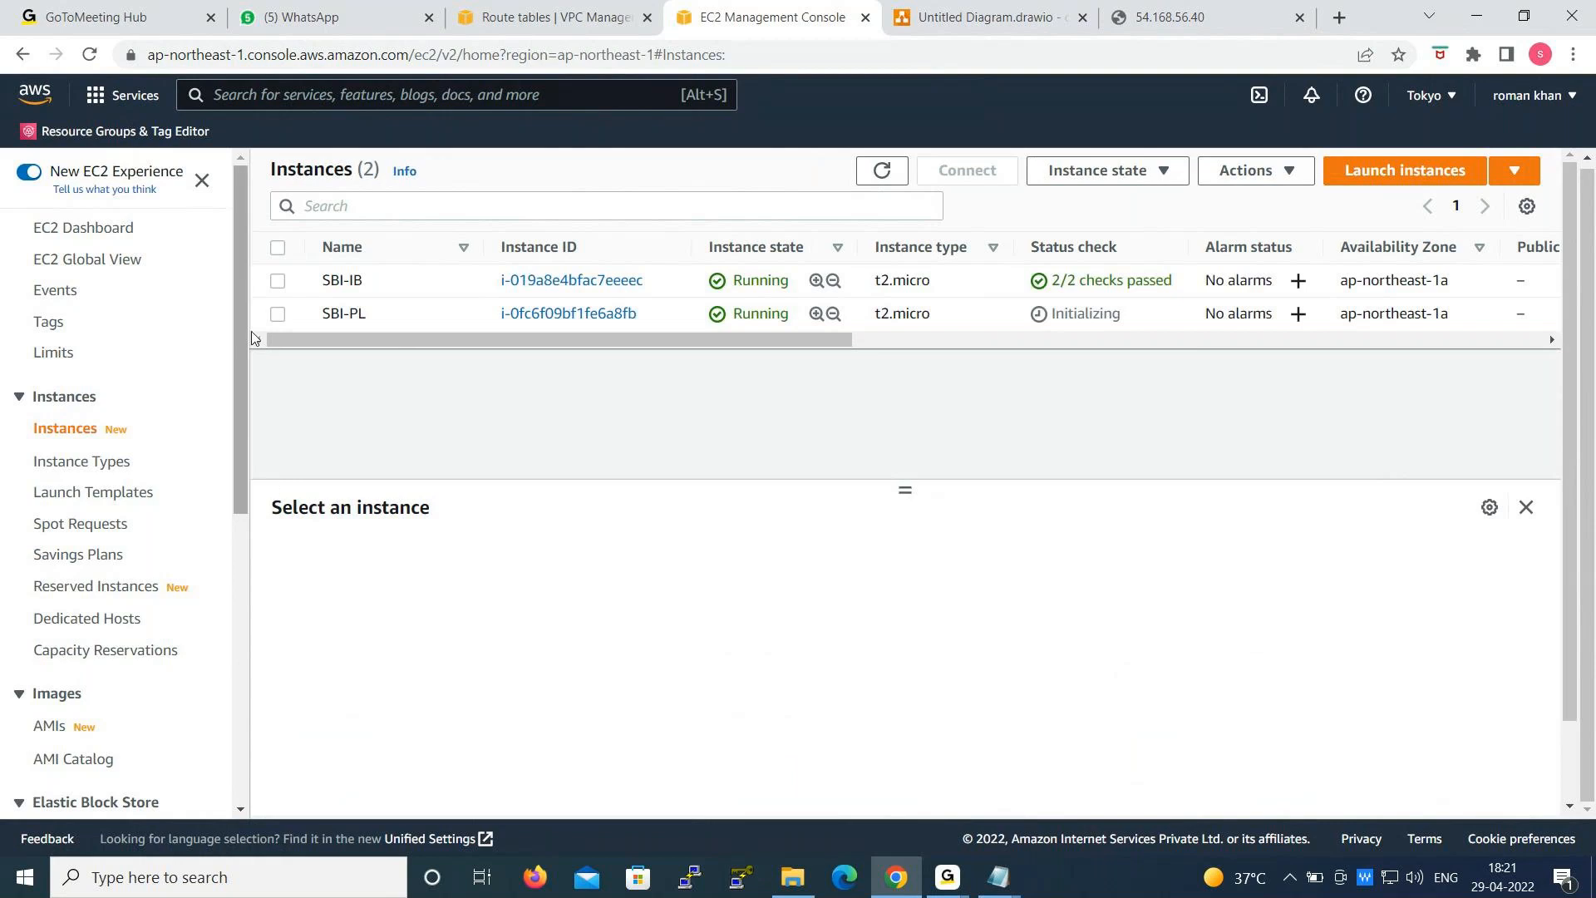
- Inspect the SBI-PL instance's details and highlight its private IPv4 address
click(279, 315)
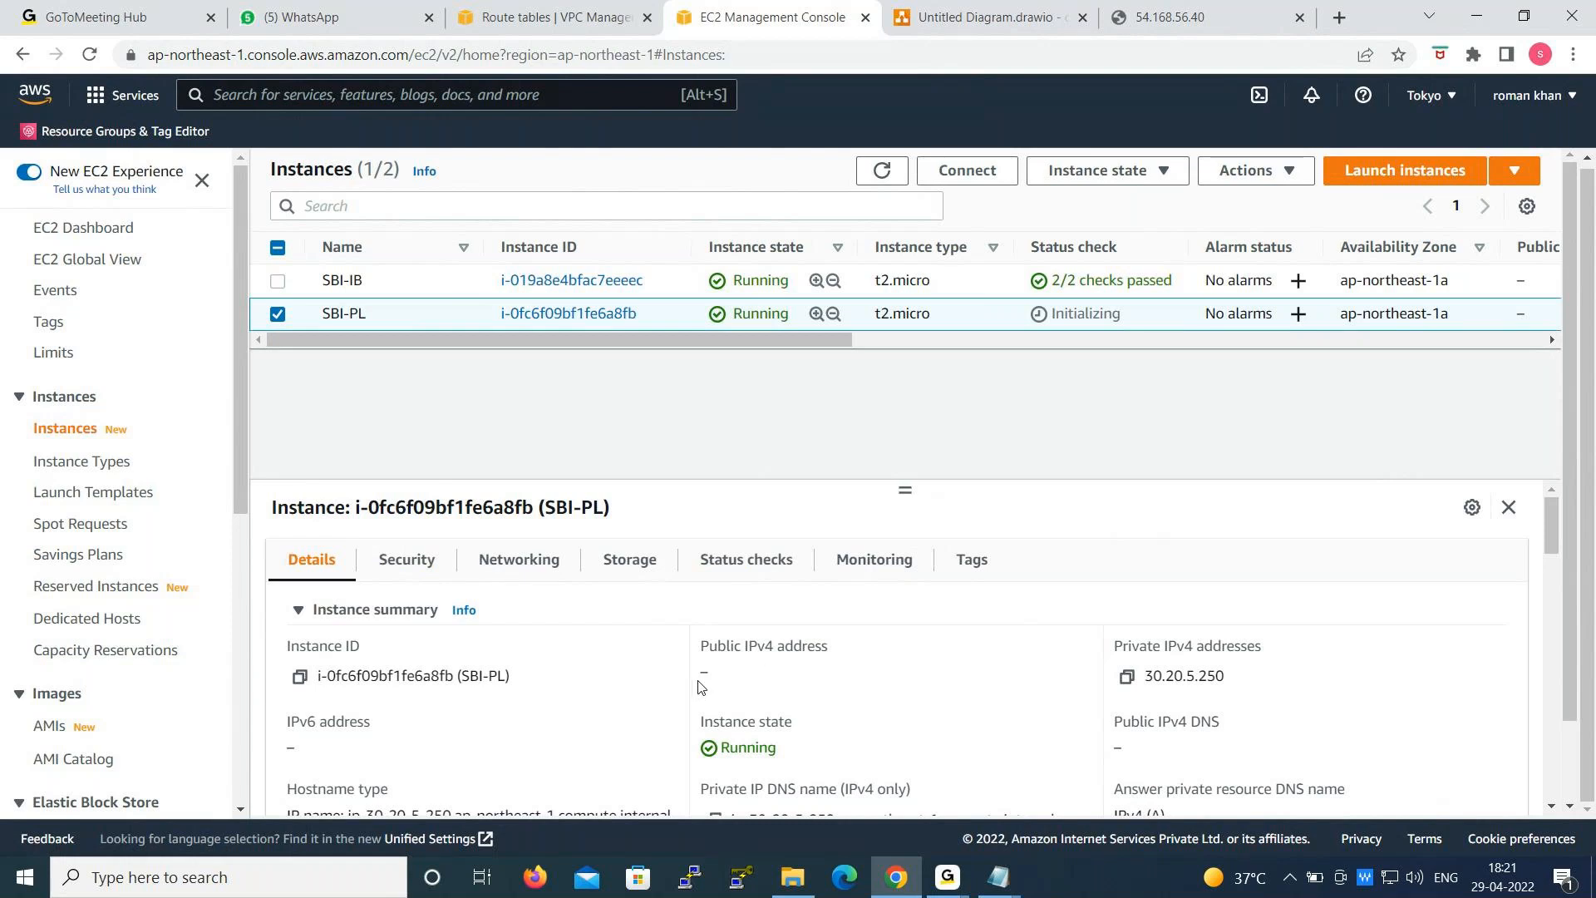
click(277, 315)
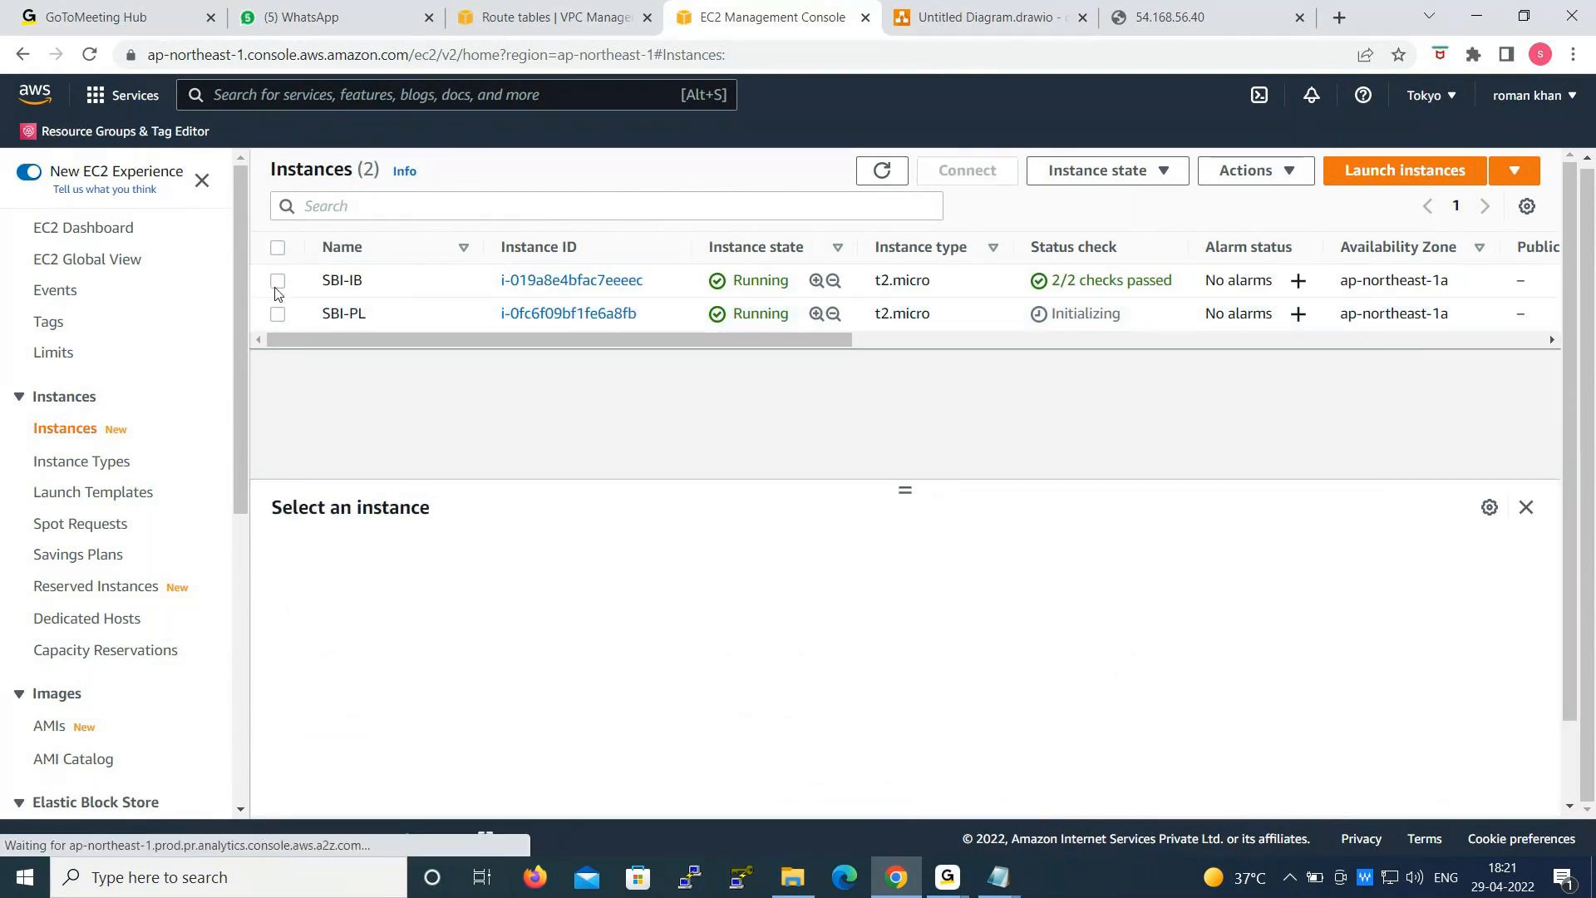
click(277, 287)
click(277, 287)
click(277, 314)
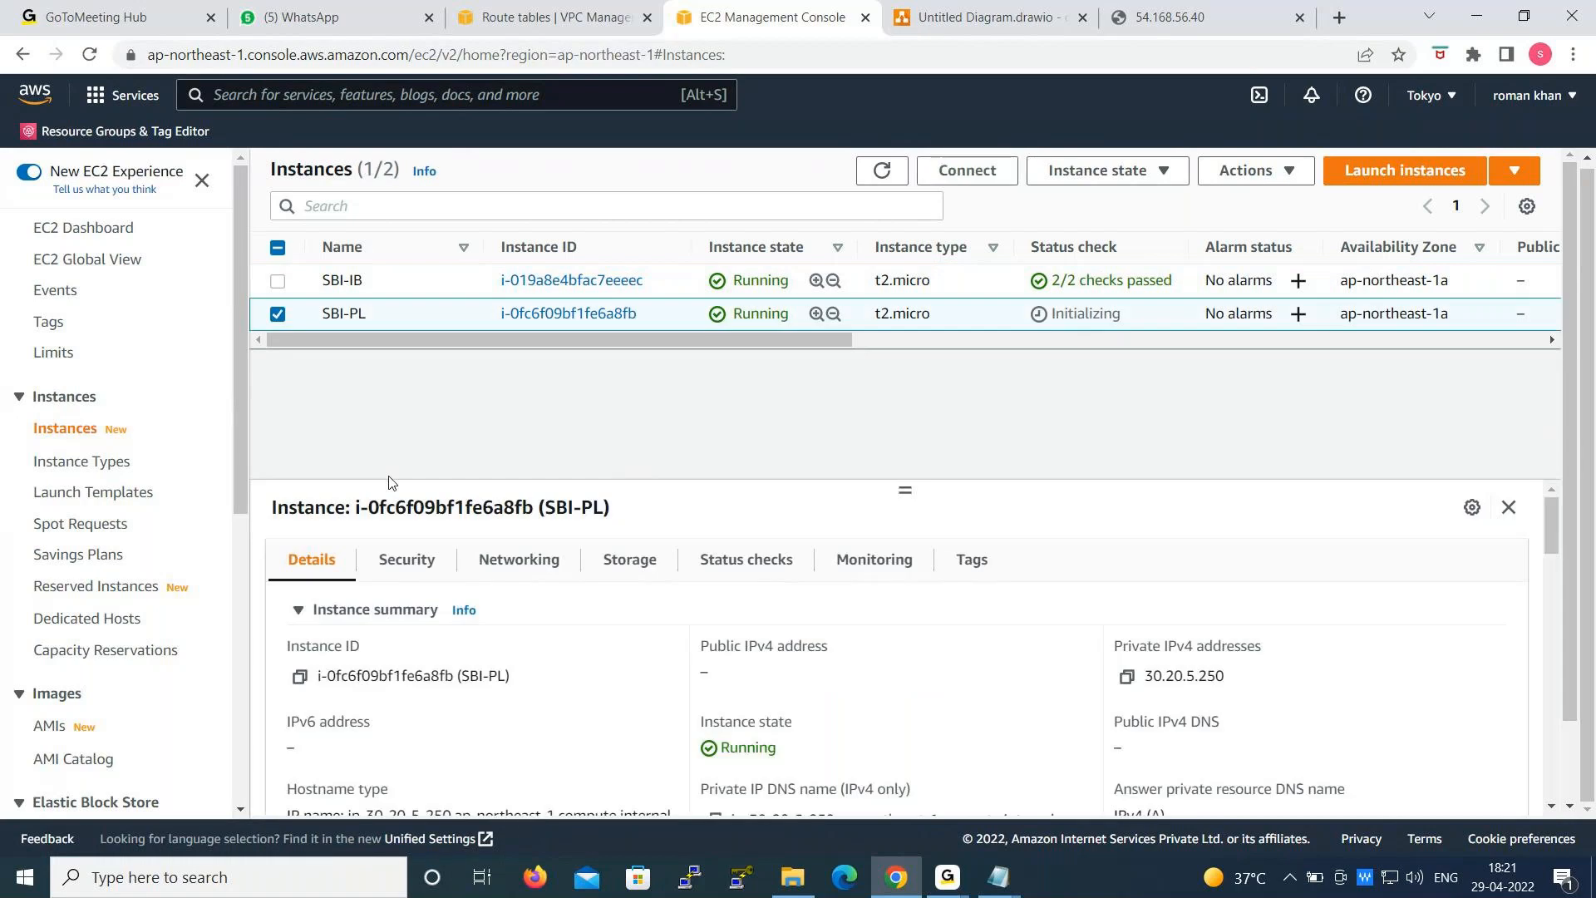
double_click(1154, 678)
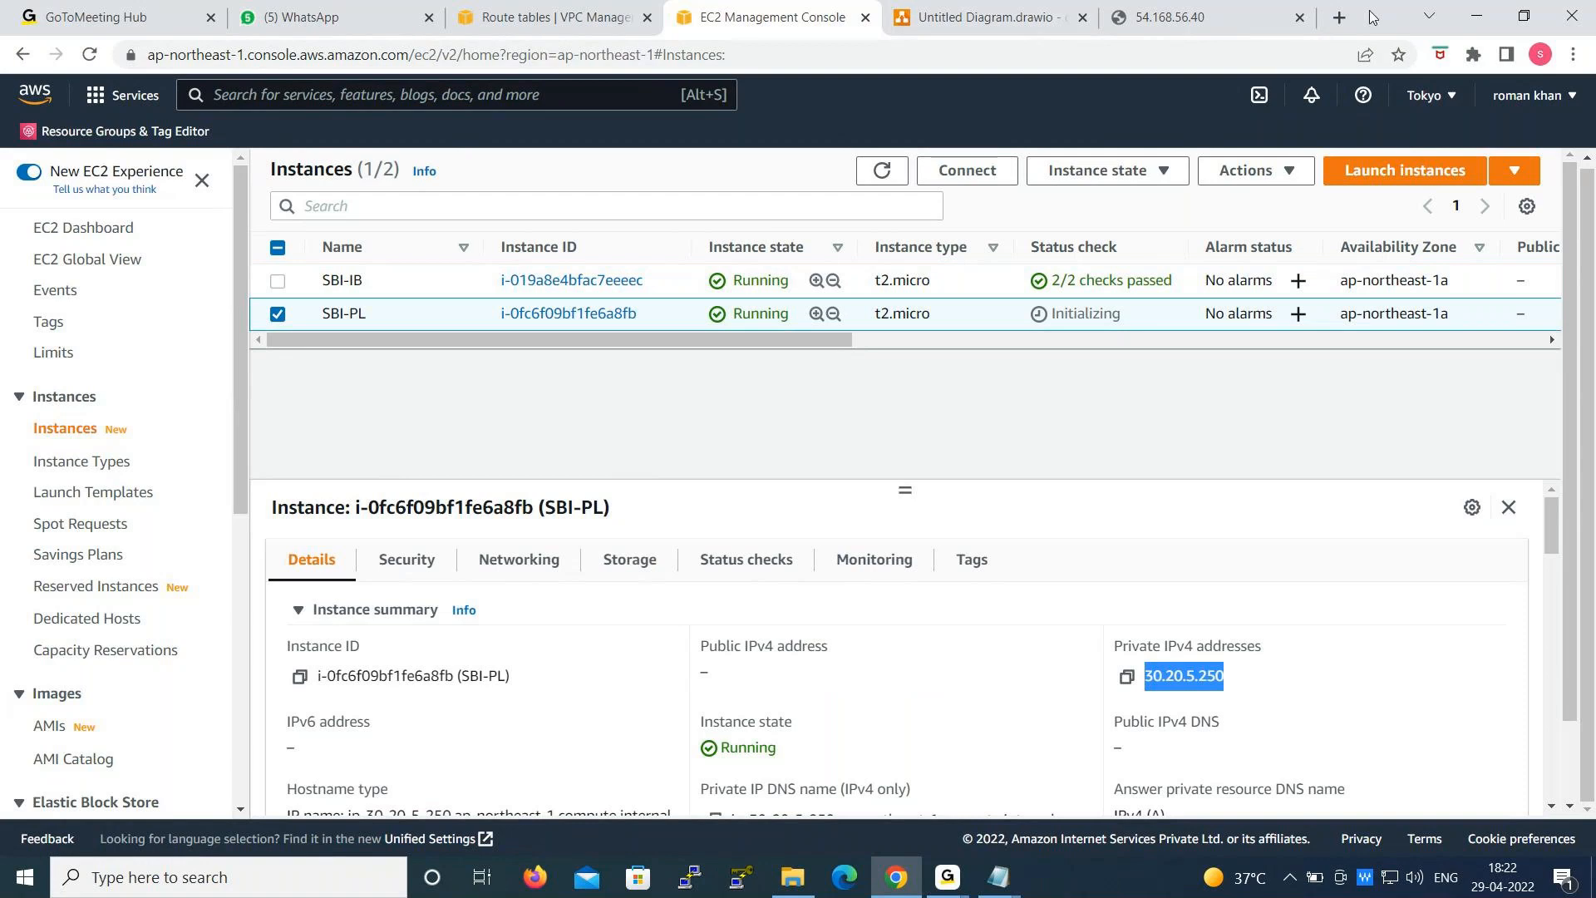
- Refresh the EC2 instances list, check the SBI network diagram in draw.io, and return to the instances list
click(882, 170)
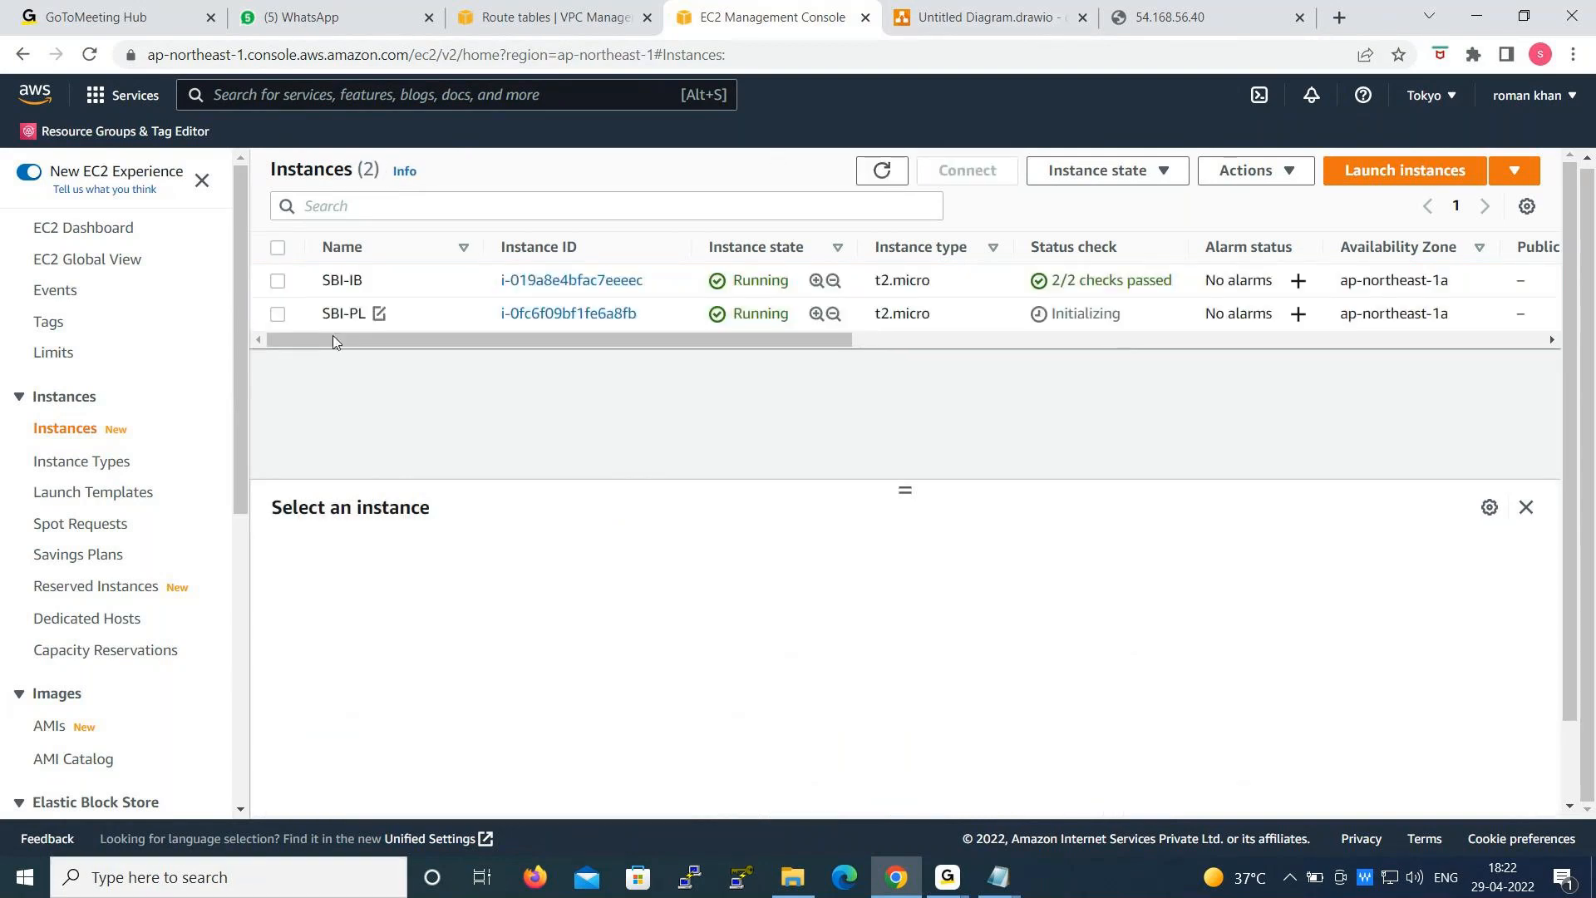
click(974, 18)
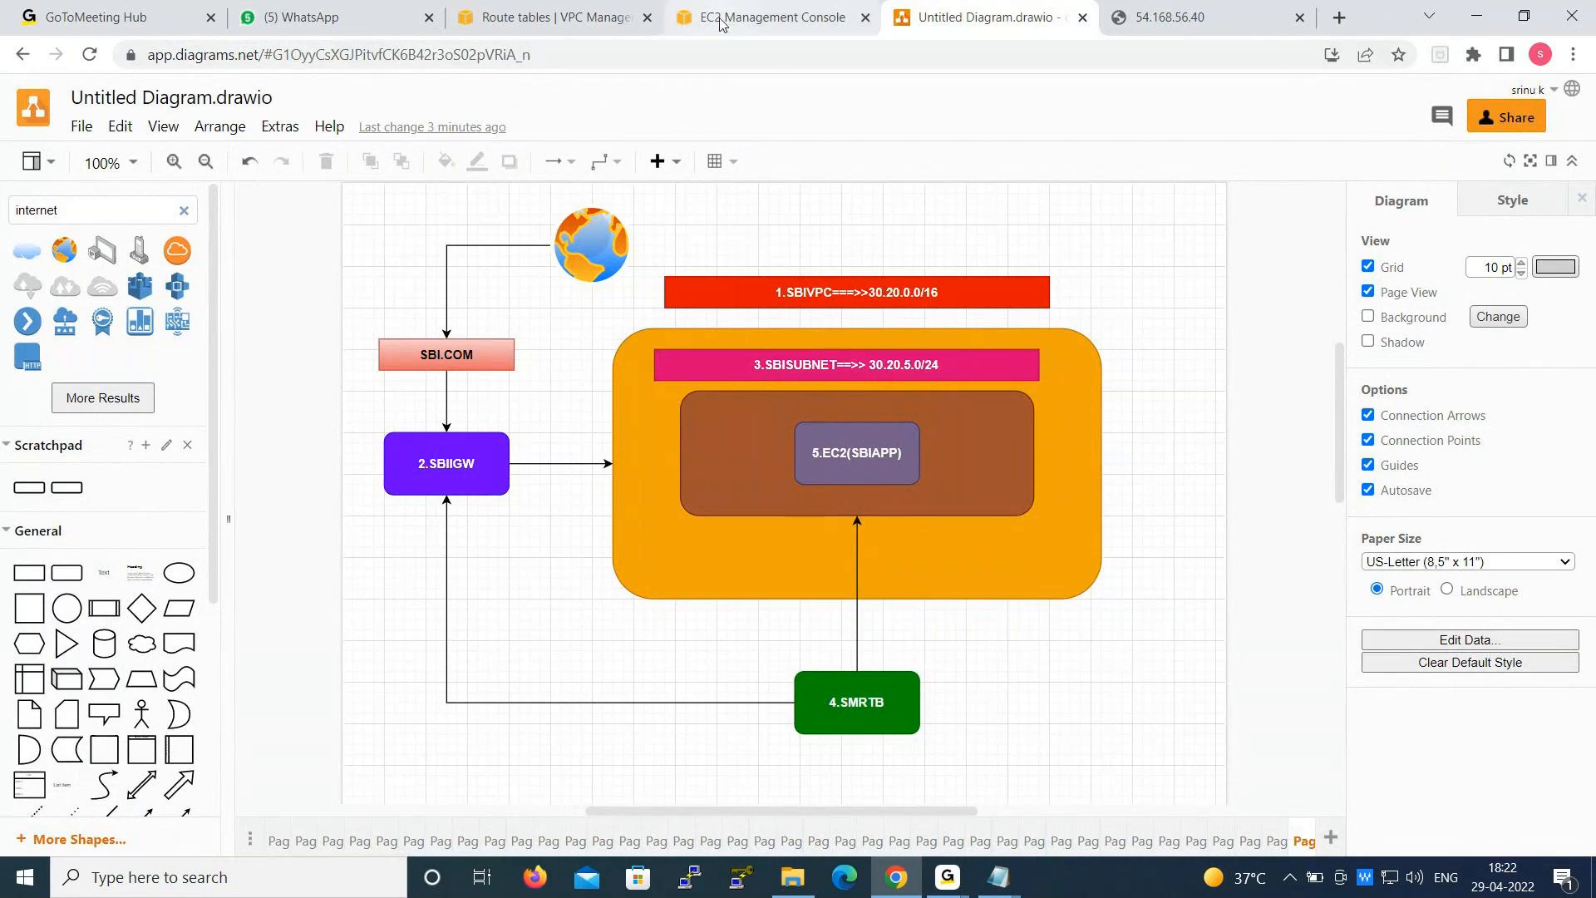
click(753, 17)
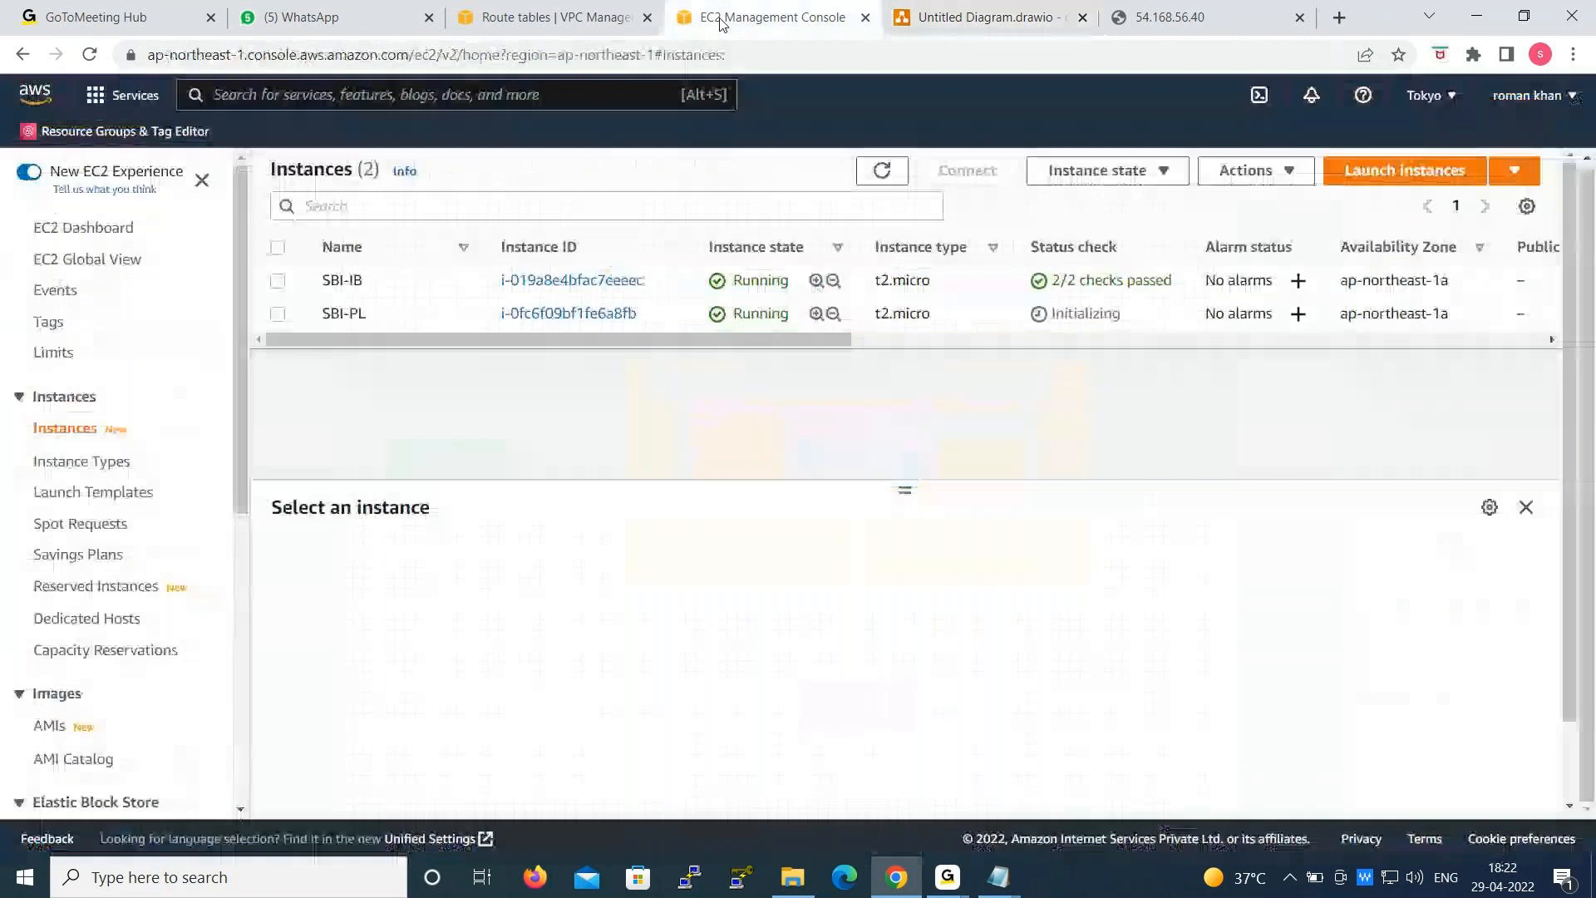
- Terminate both EC2 instances, SBI-IB and SBI-PL, and dismiss the notification
click(278, 247)
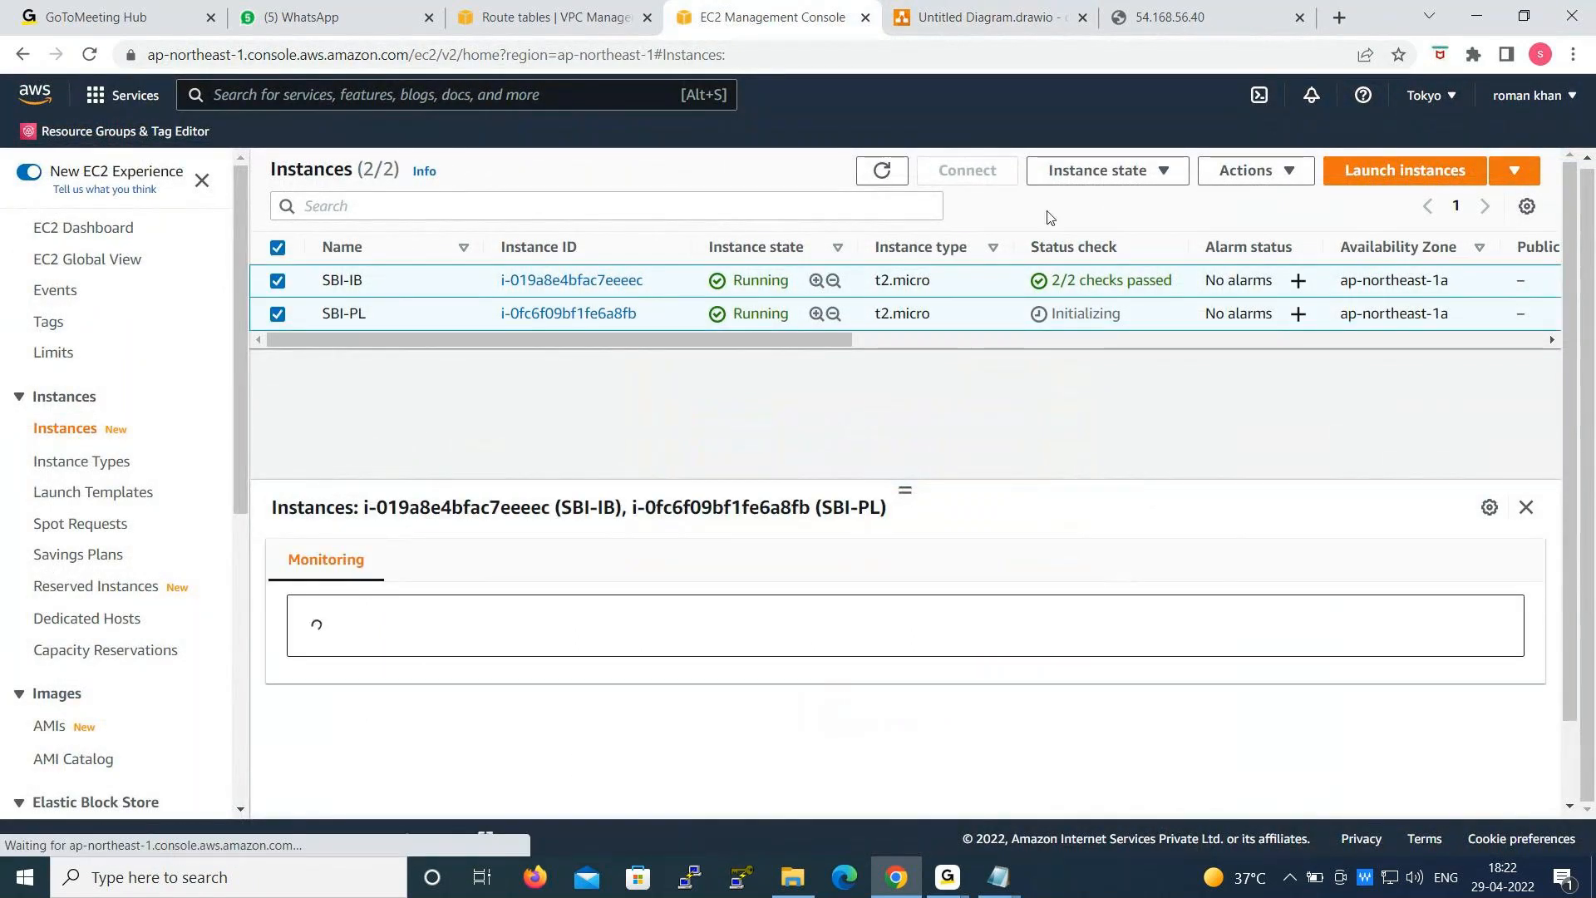
click(1158, 172)
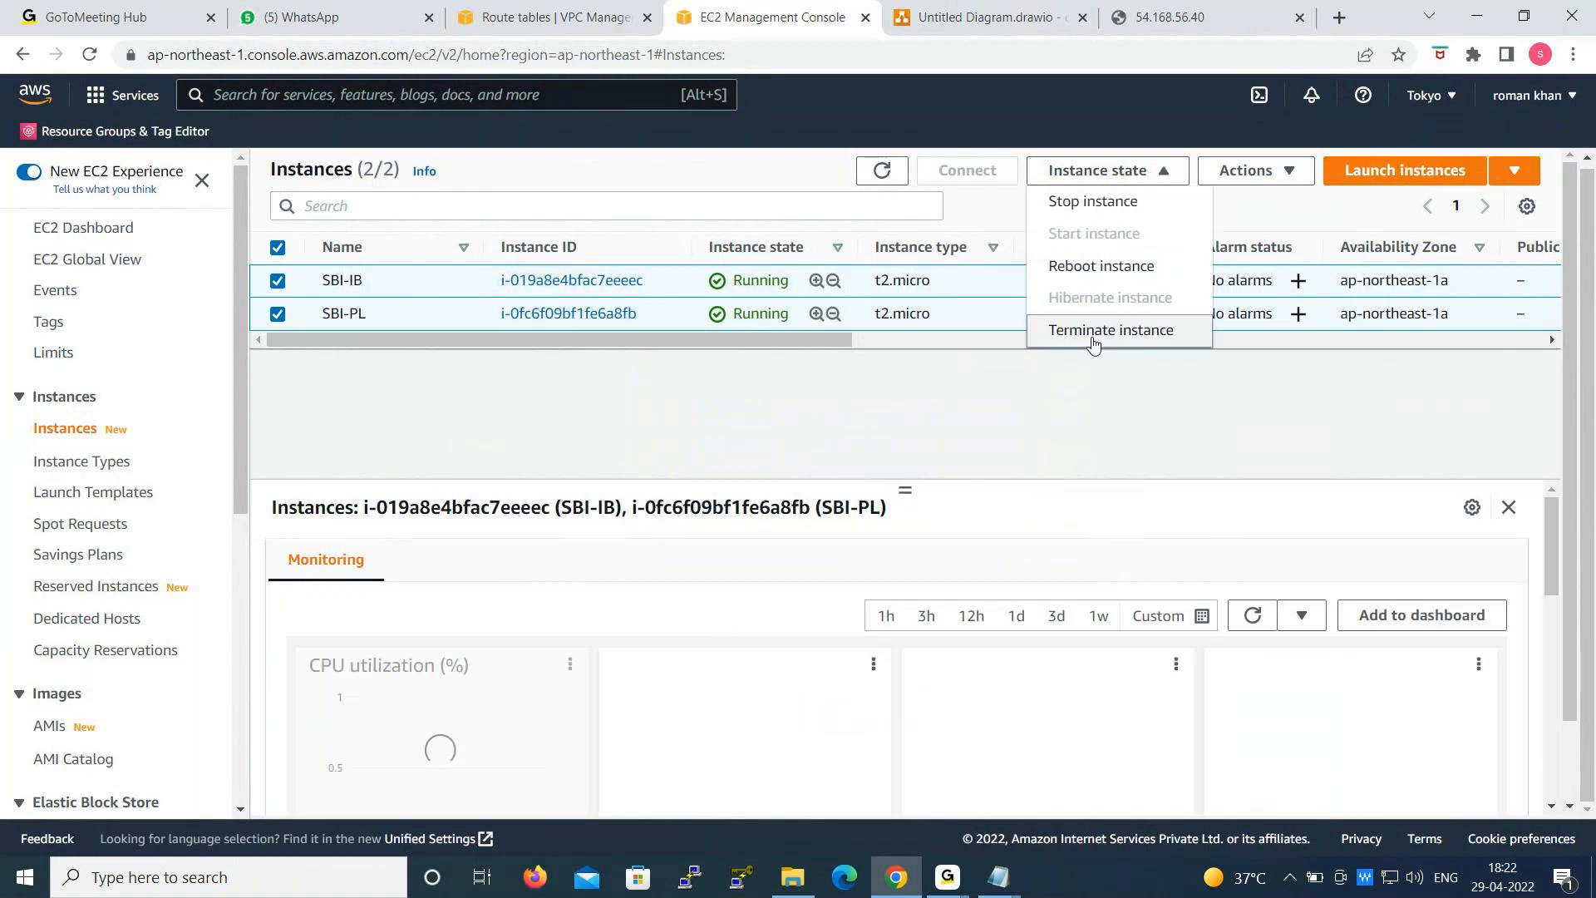
click(1108, 327)
click(1124, 677)
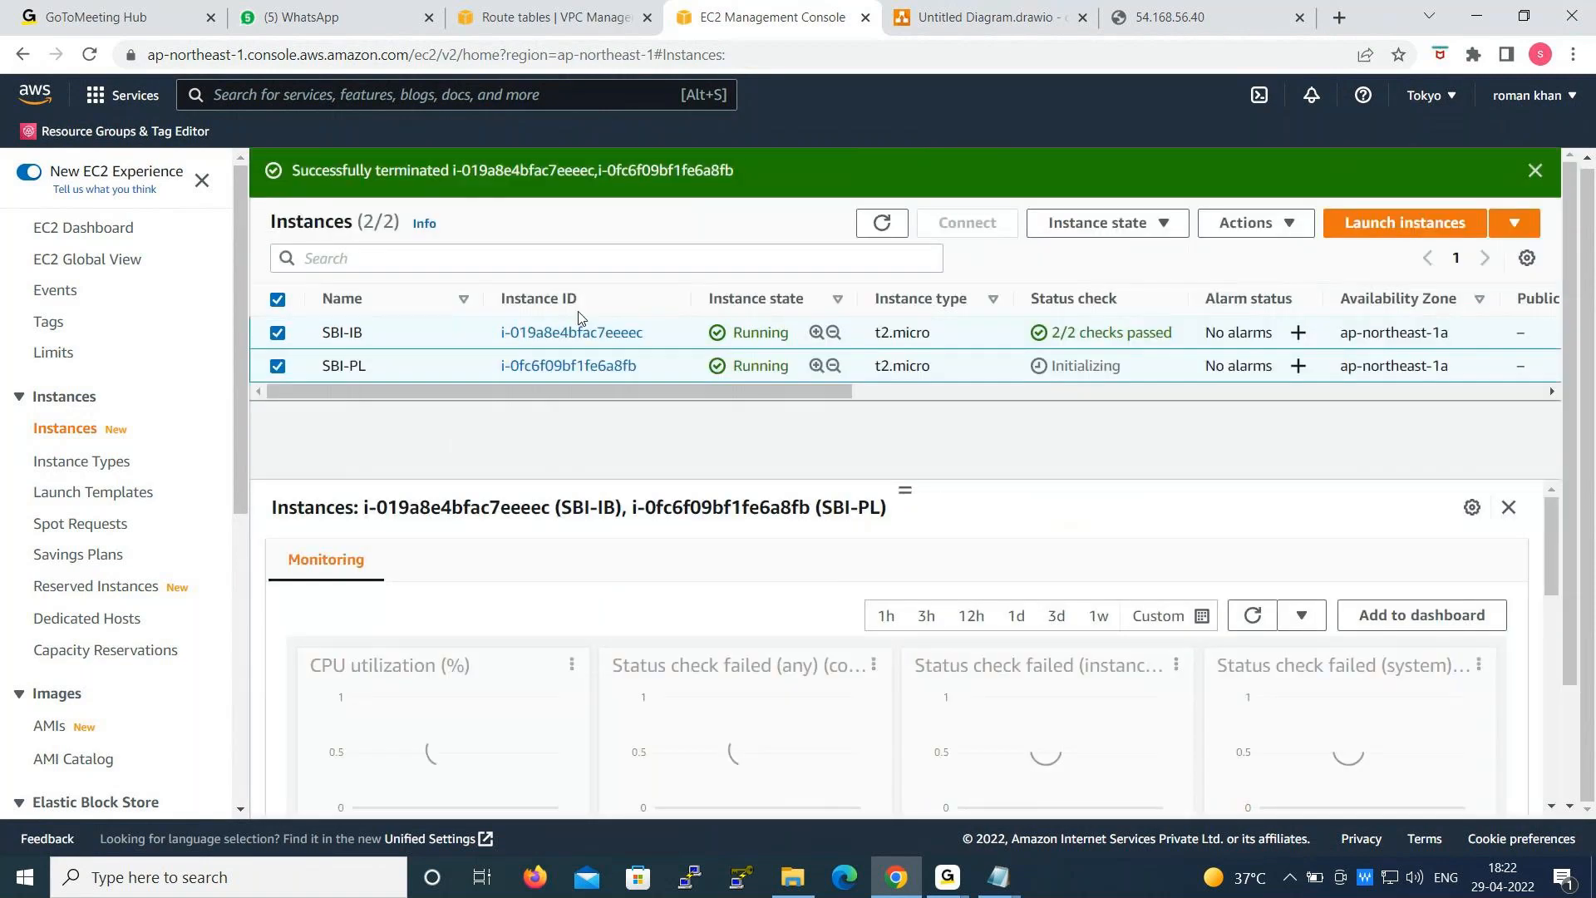
click(1535, 172)
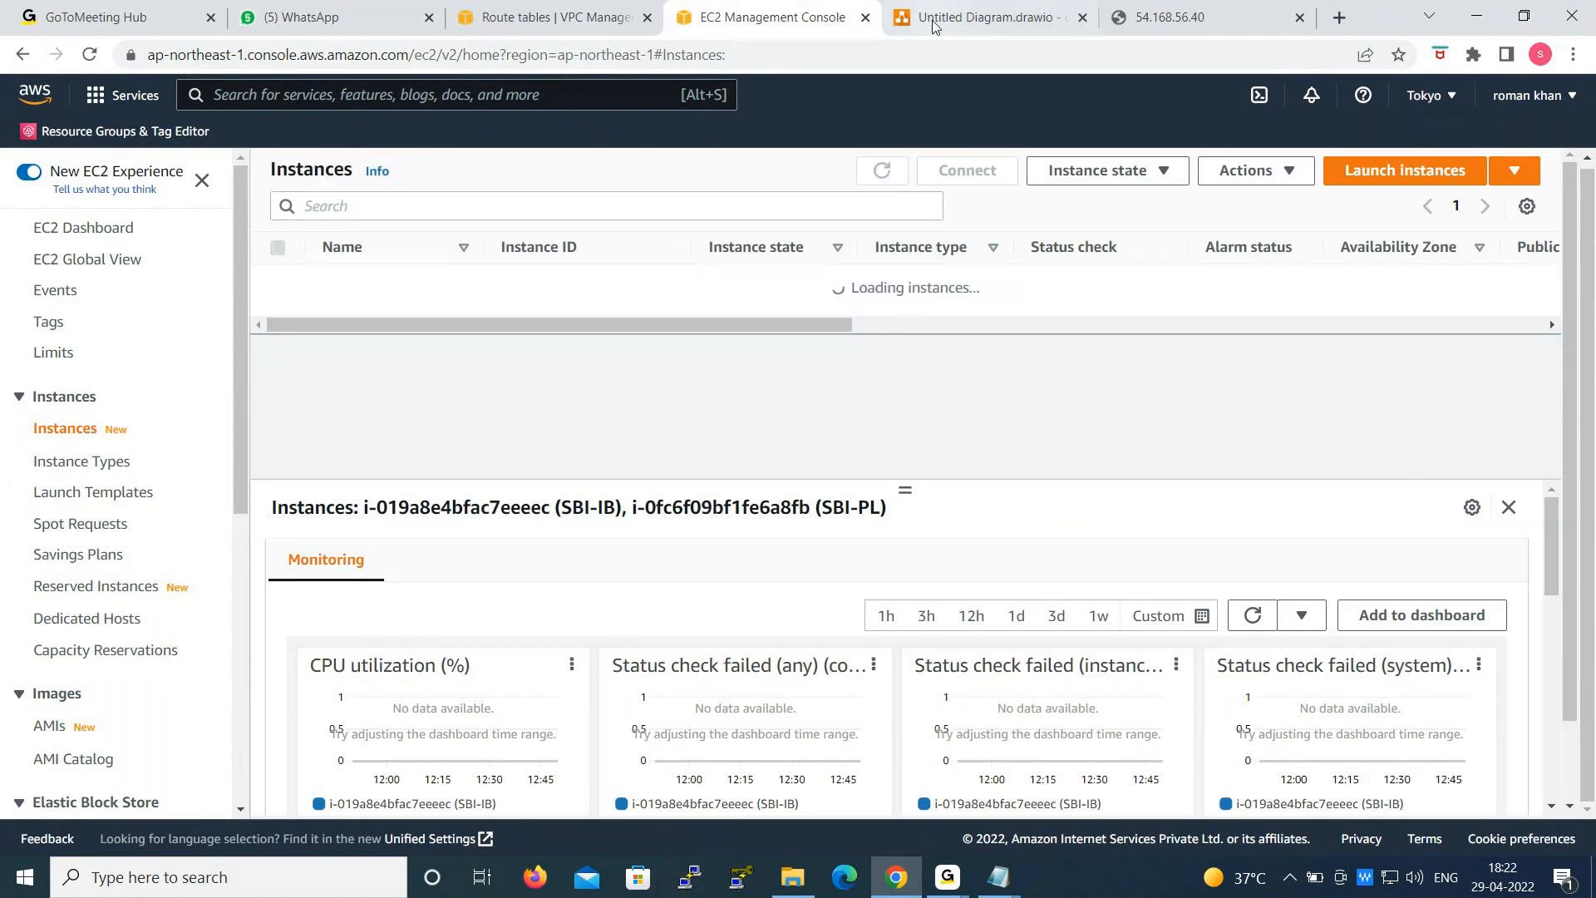
- Review the SBIVPC, SBIIGW, SBISUBNET, SMRTB and EC2 components in the draw.io network diagram
click(990, 17)
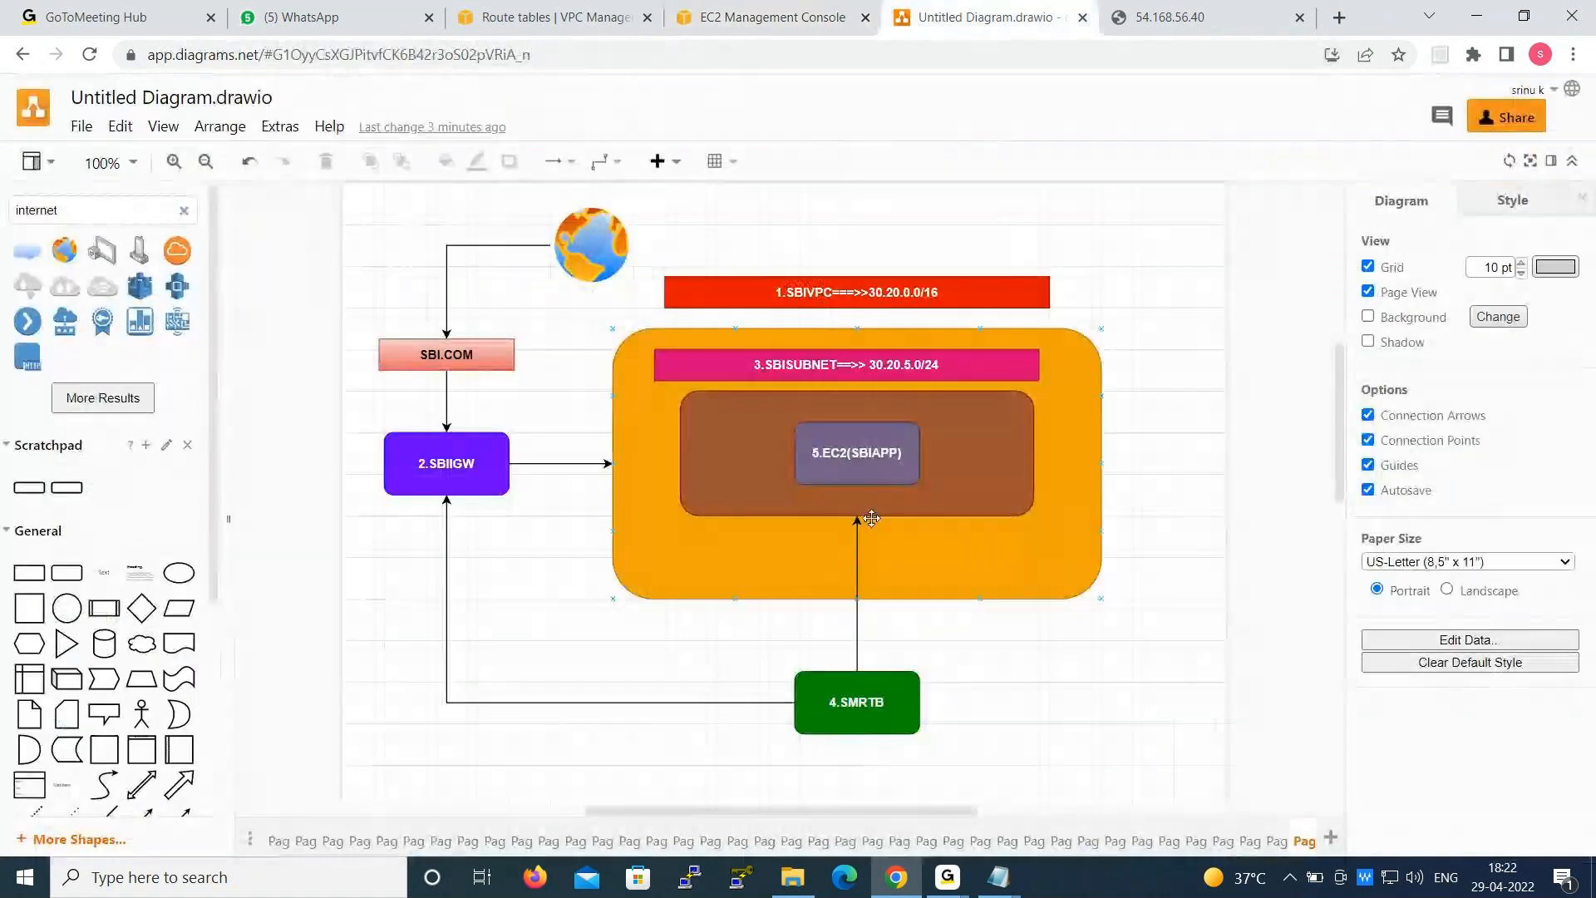
click(774, 298)
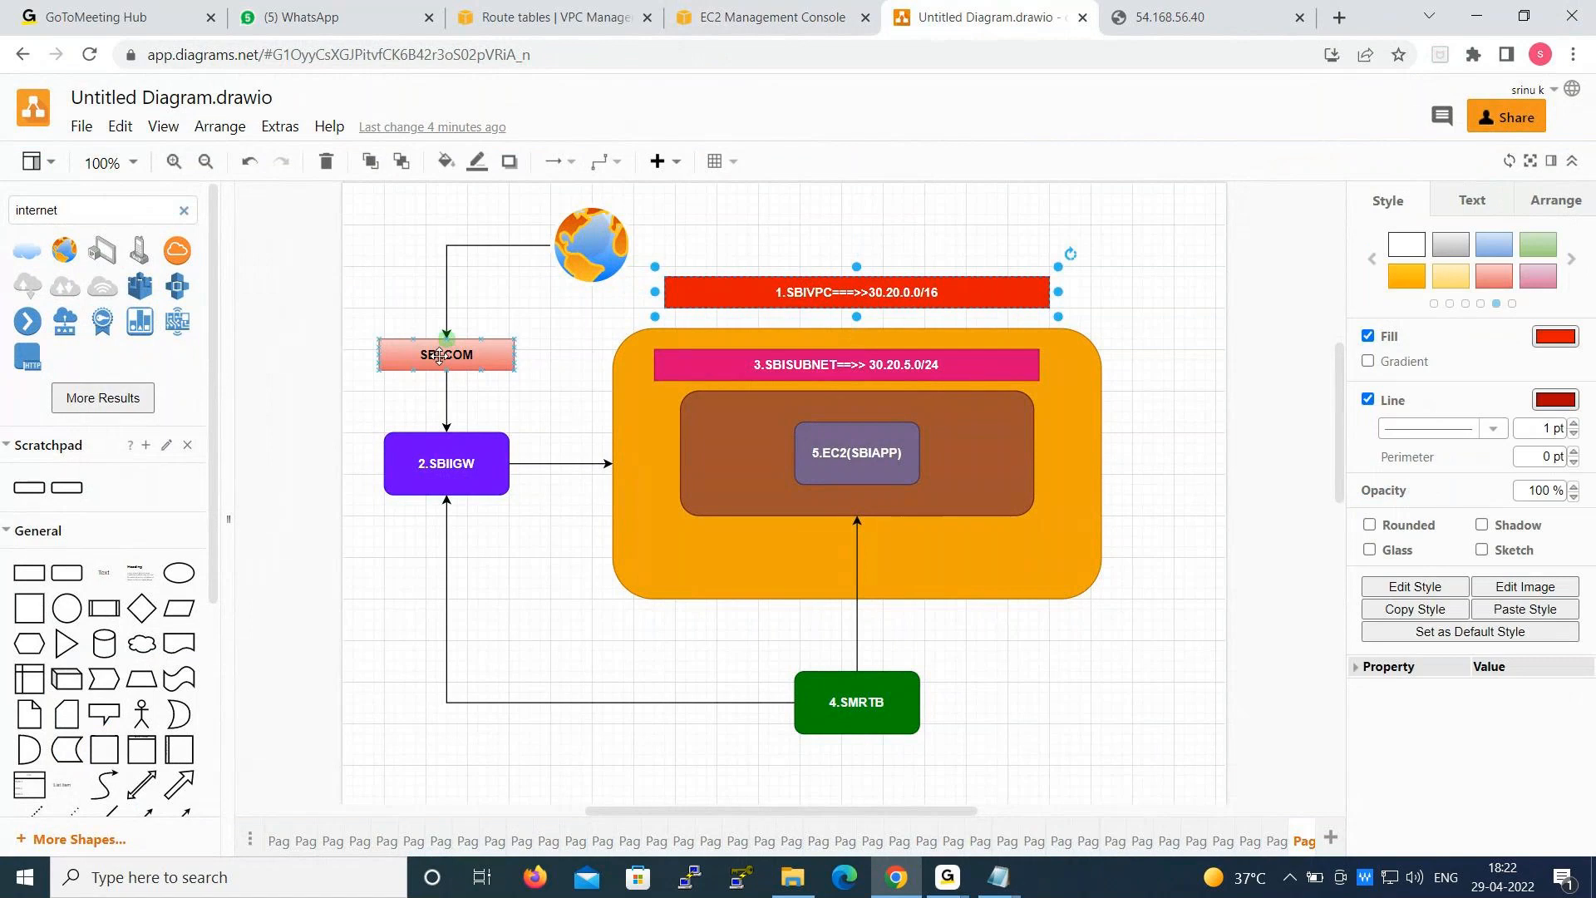
click(442, 465)
click(713, 370)
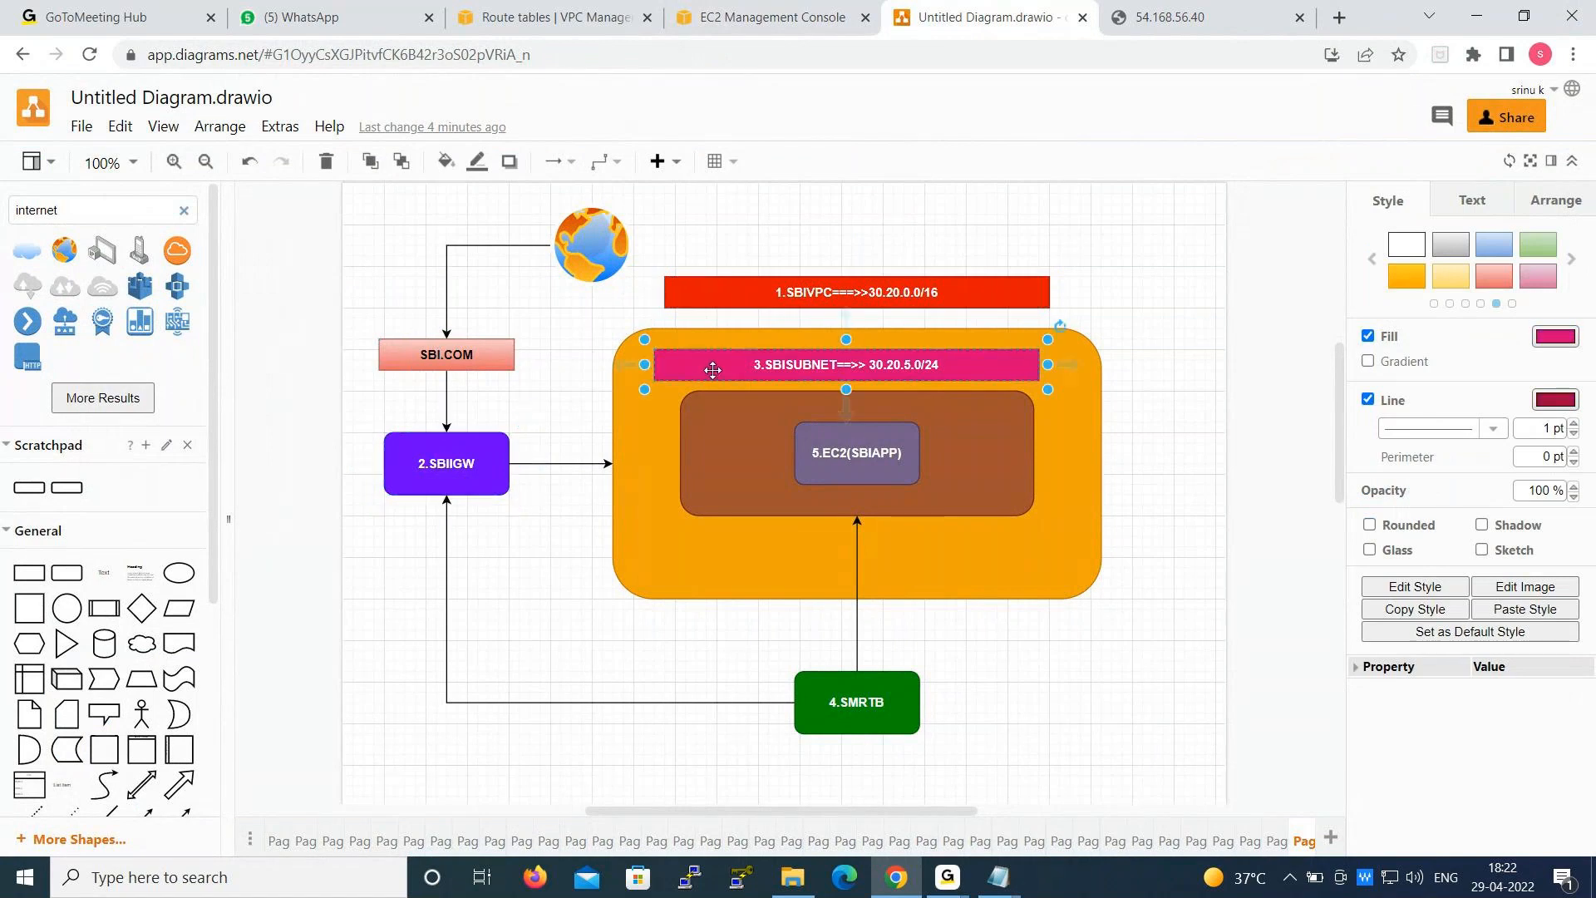
click(840, 700)
click(853, 463)
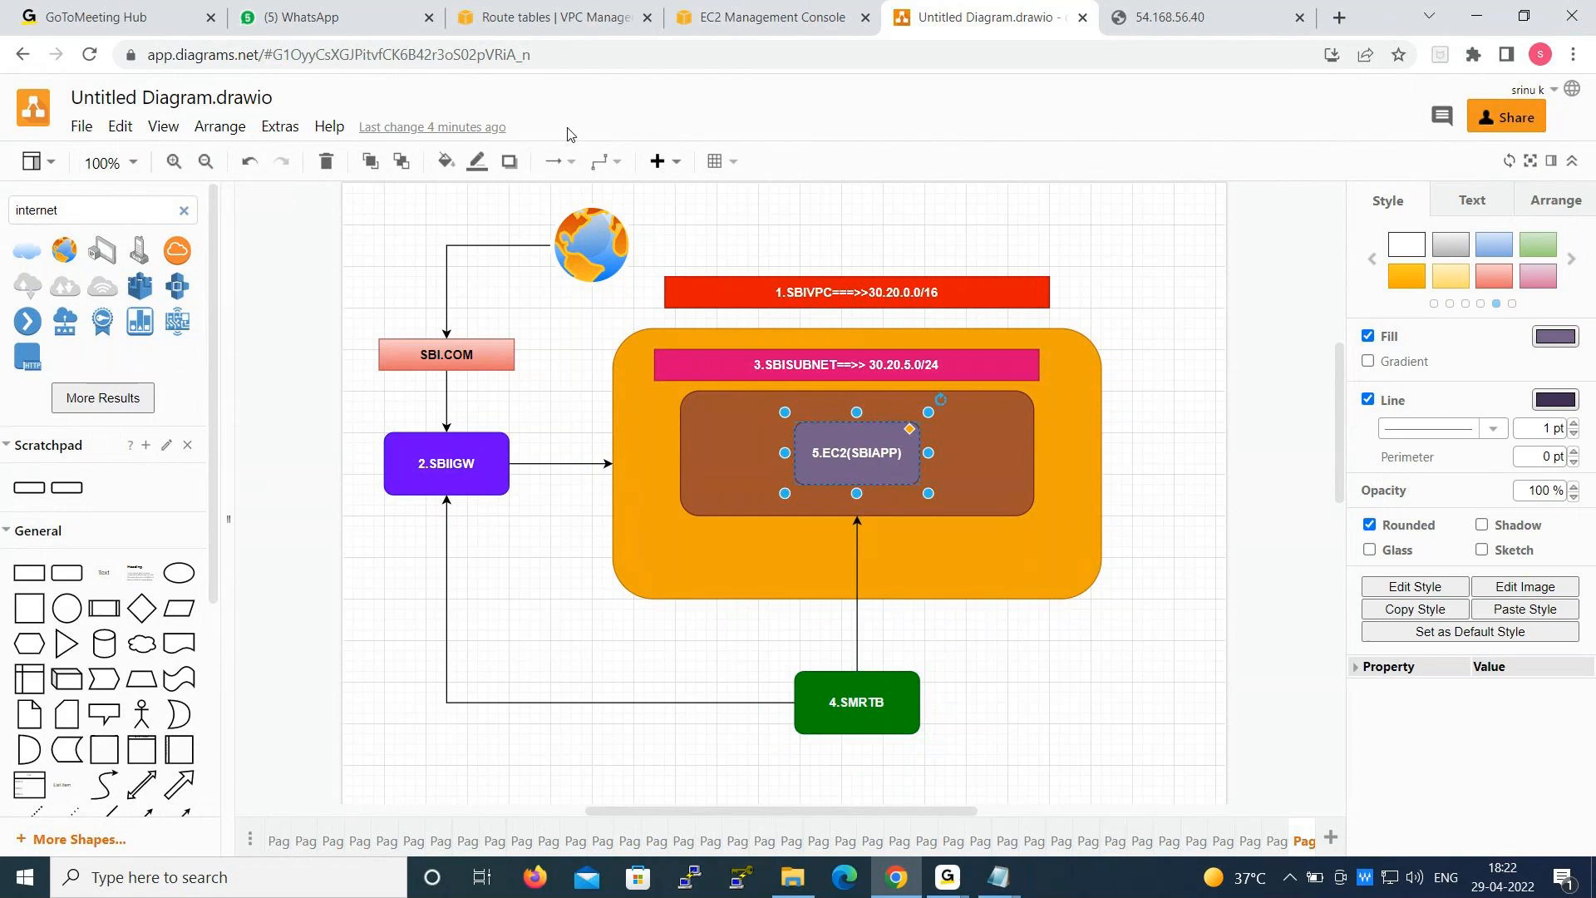
- Return to the EC2 instances list and refresh it to check the state of both instances
click(736, 10)
click(881, 173)
click(882, 172)
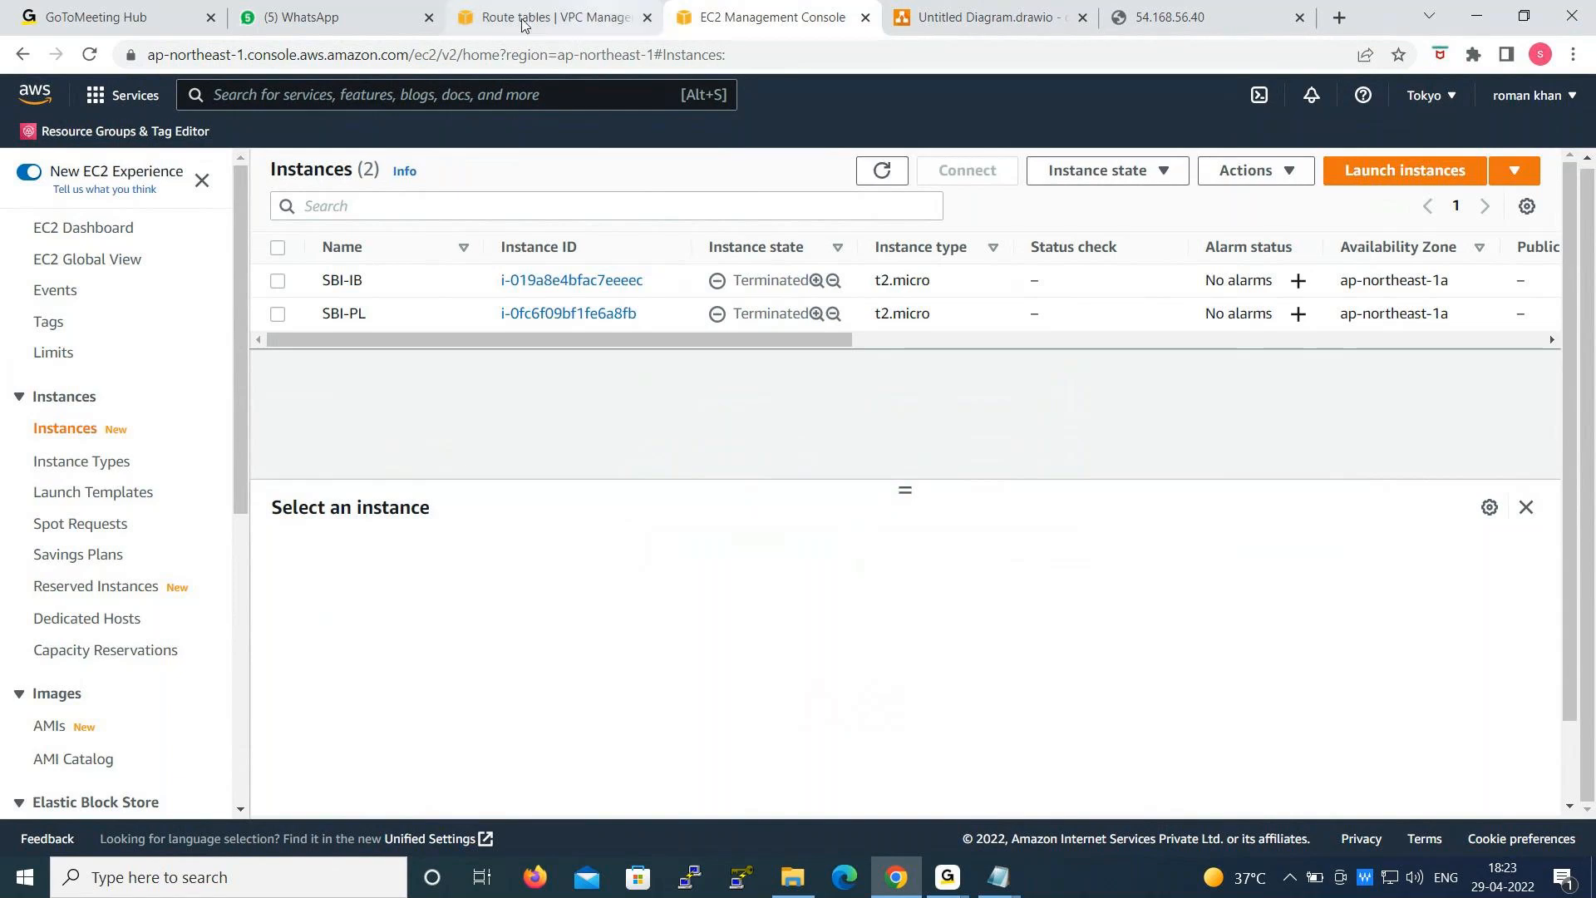
- Delete the SBIVPC VPC together with its associated resources, entering "delete" as the confirmation
click(500, 9)
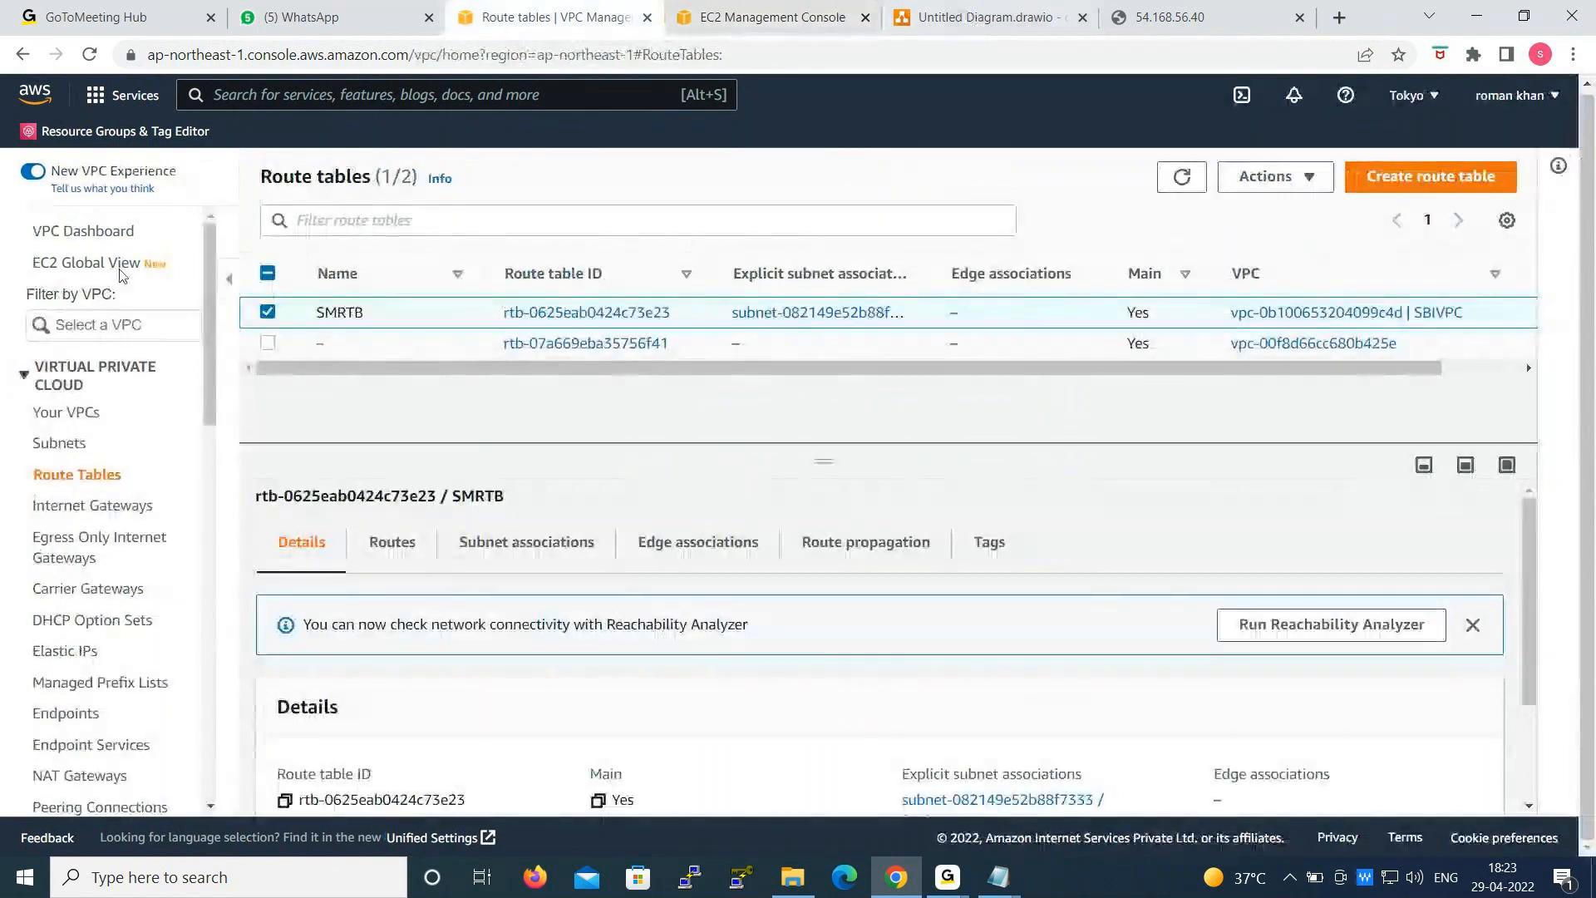
click(82, 415)
click(378, 337)
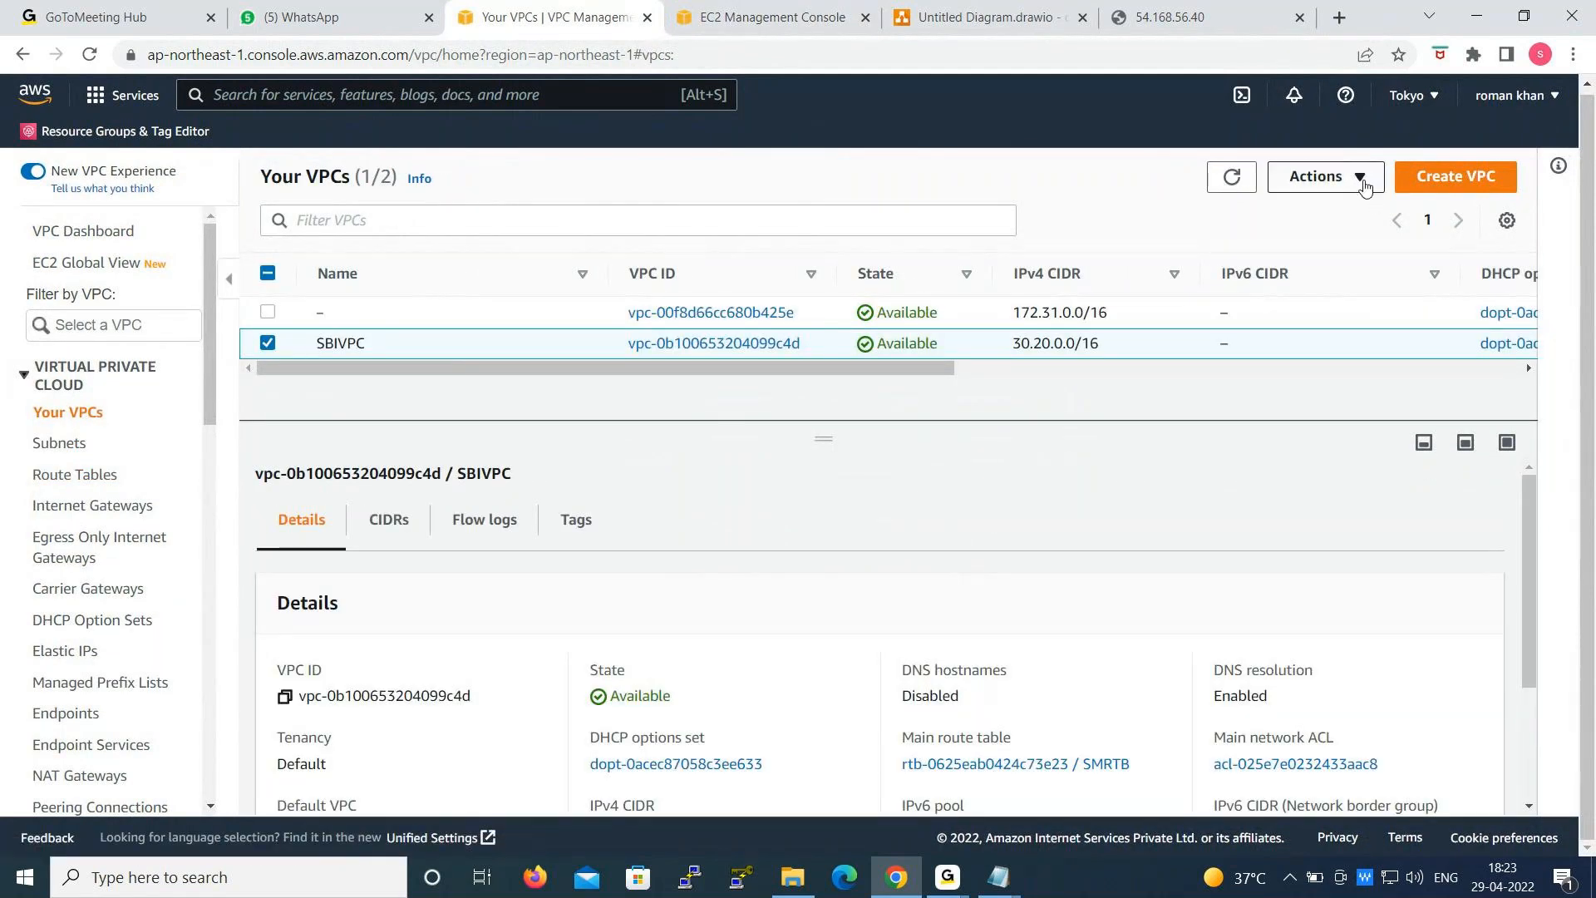
click(1363, 186)
click(1329, 472)
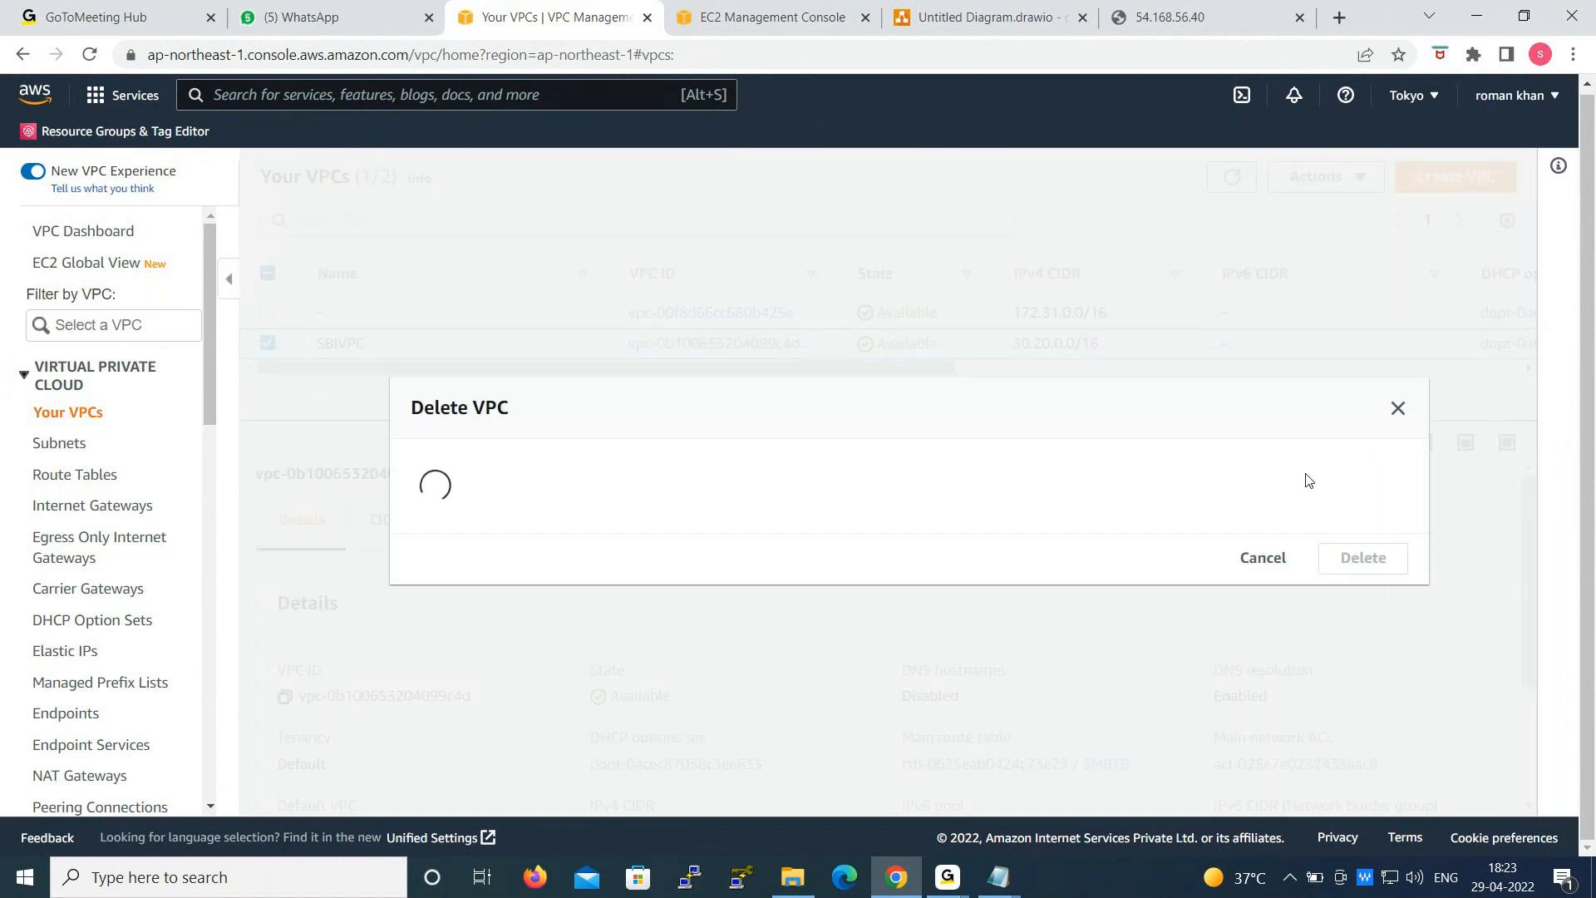
scroll(580, 692, down, 1)
text(d)
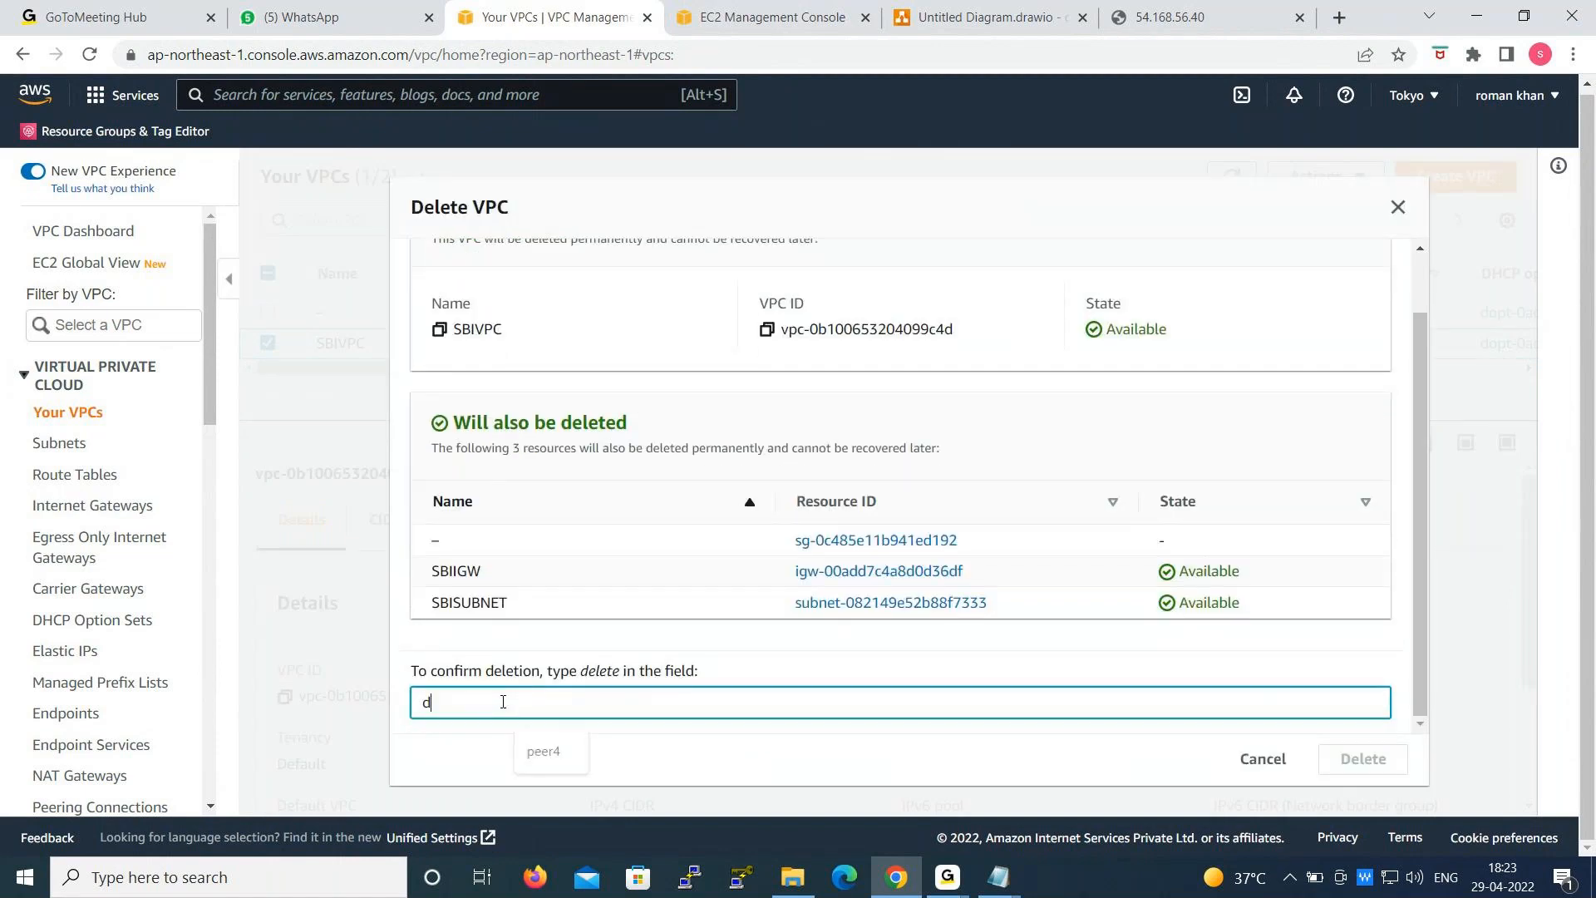
text(elete)
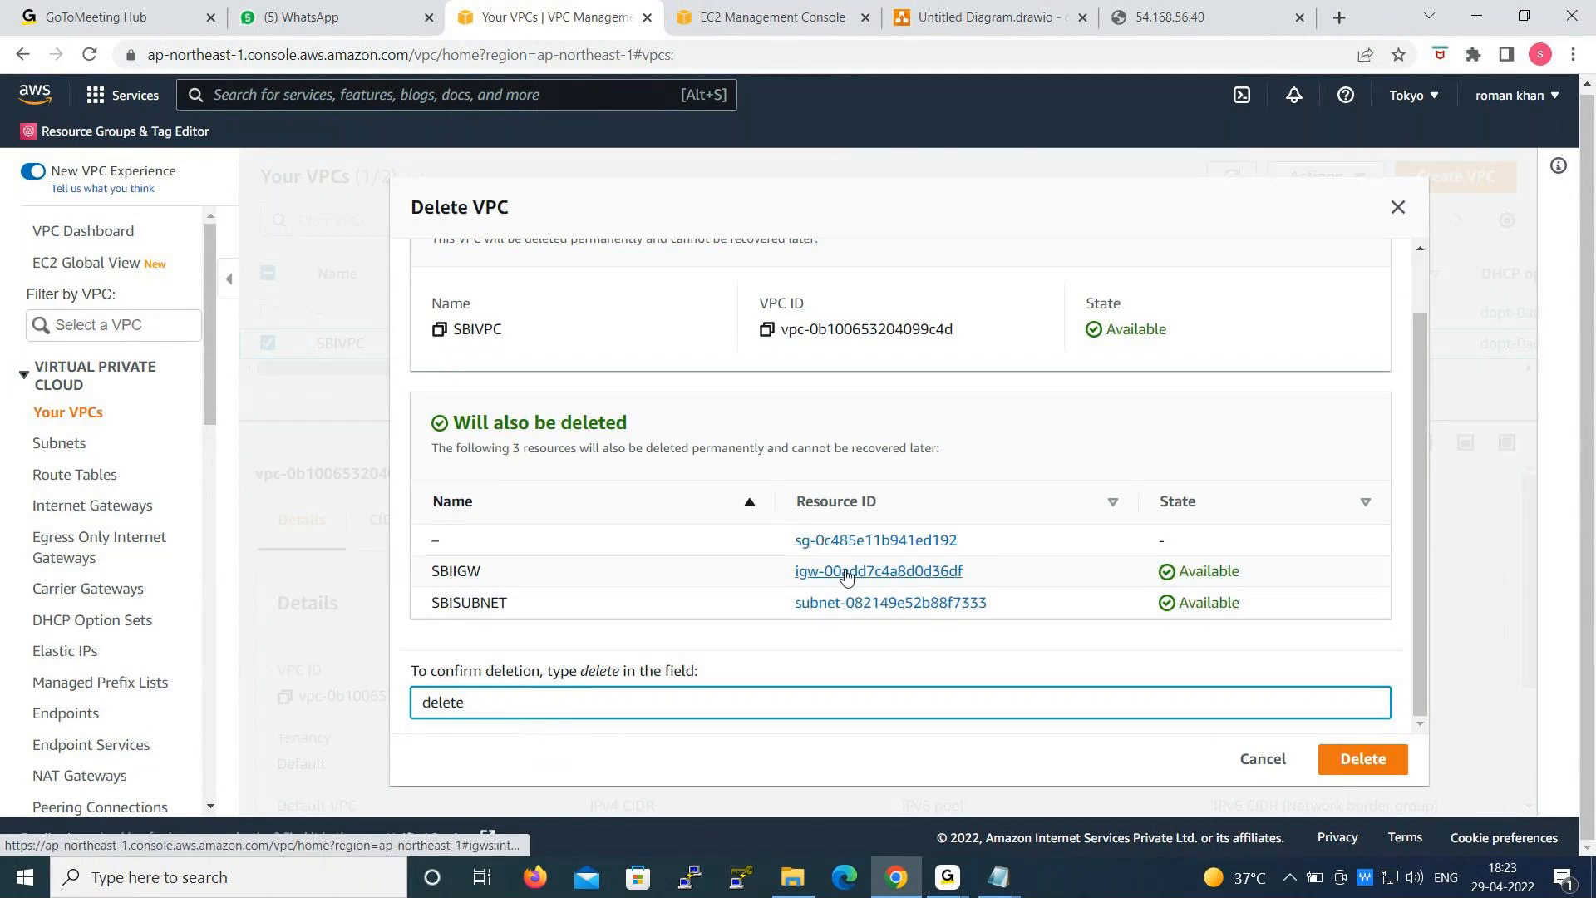
click(1389, 770)
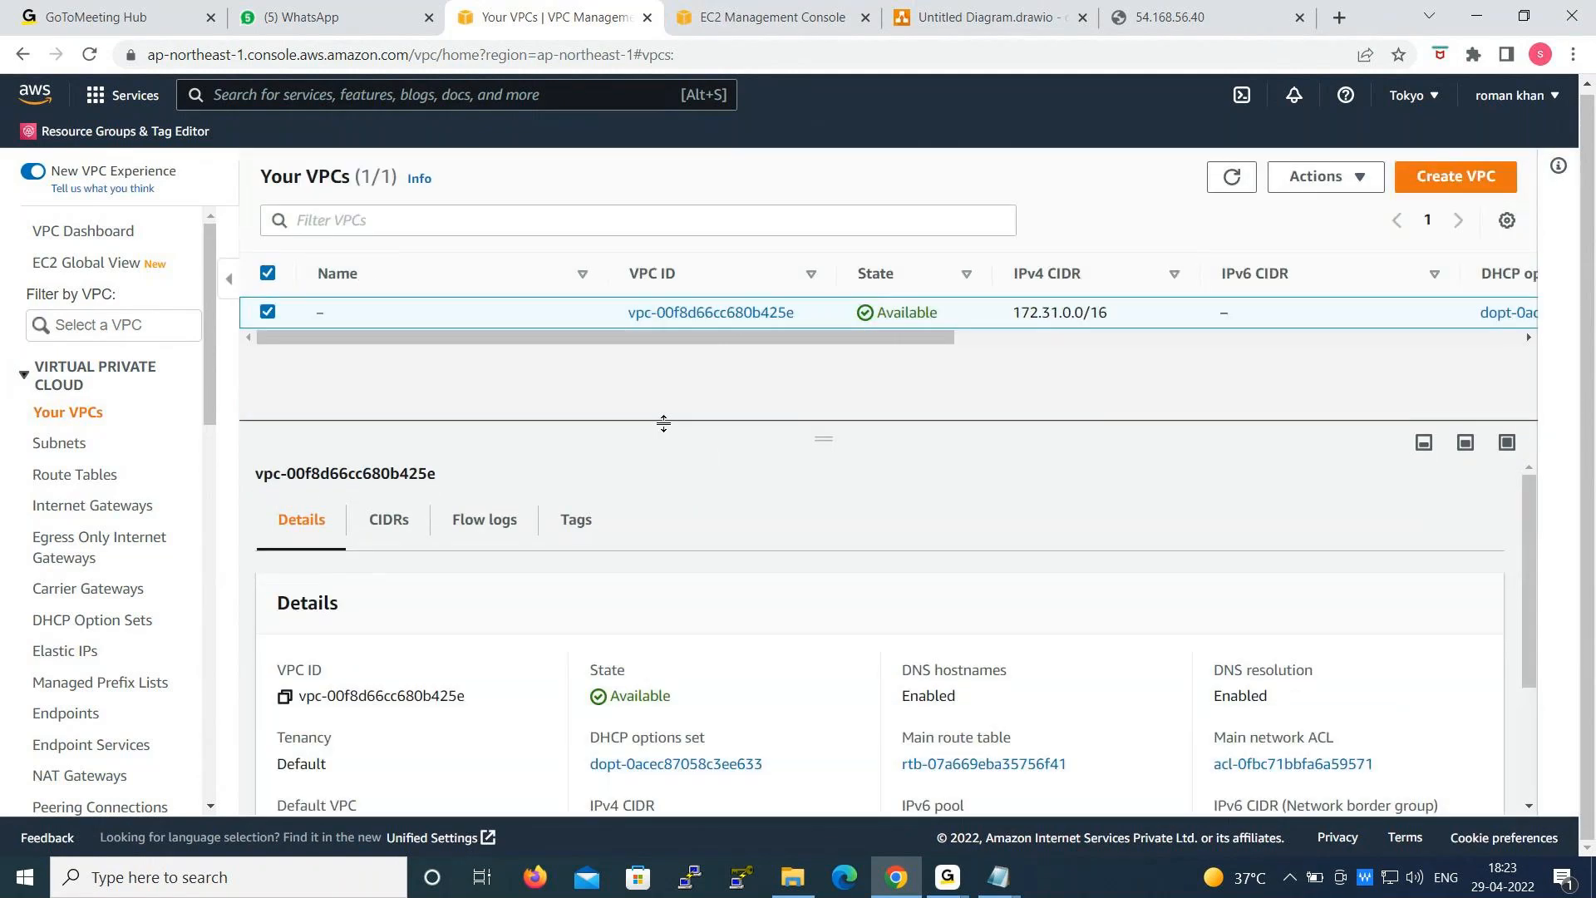
- Check the remaining subnets and internet gateways in the VPC console, and return to the EC2 instances list
click(54, 447)
click(68, 509)
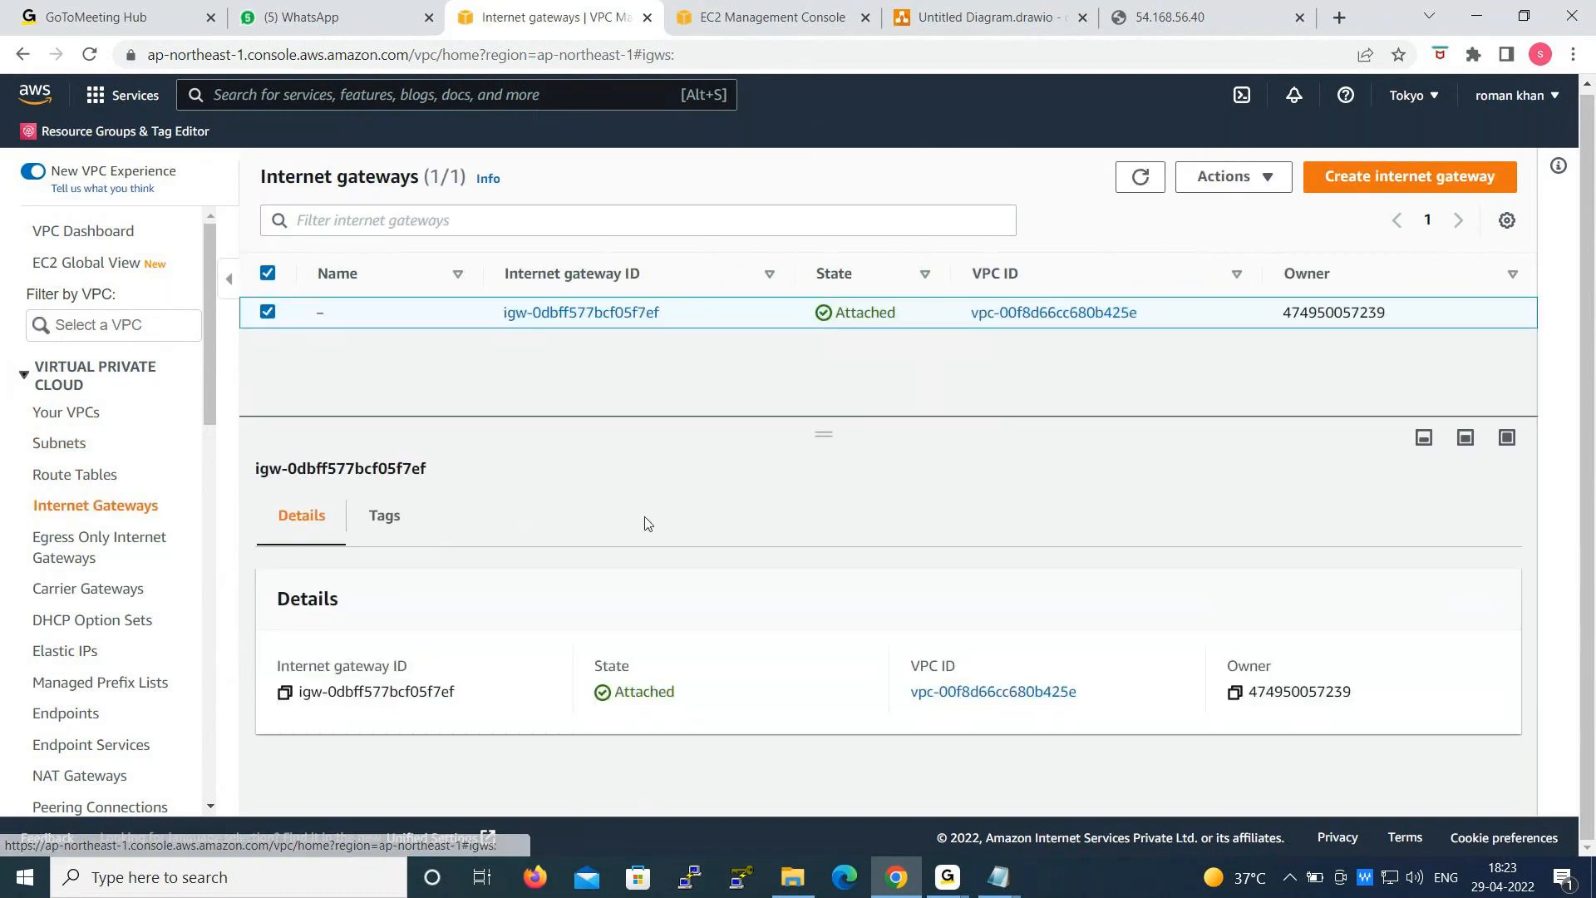
click(790, 15)
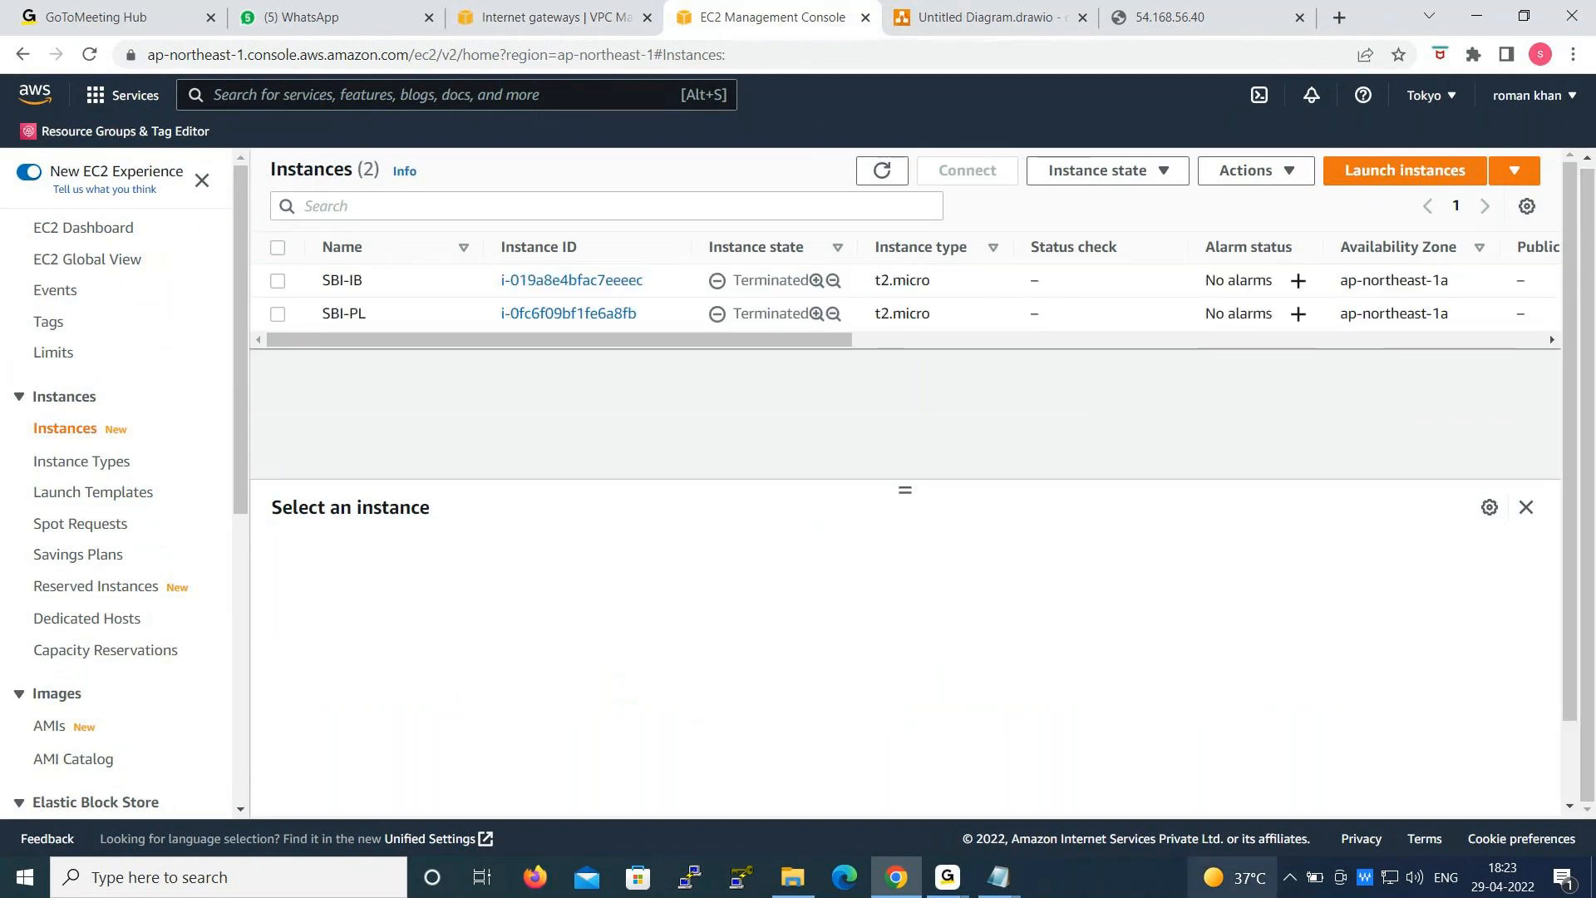
mouse_move(999, 877)
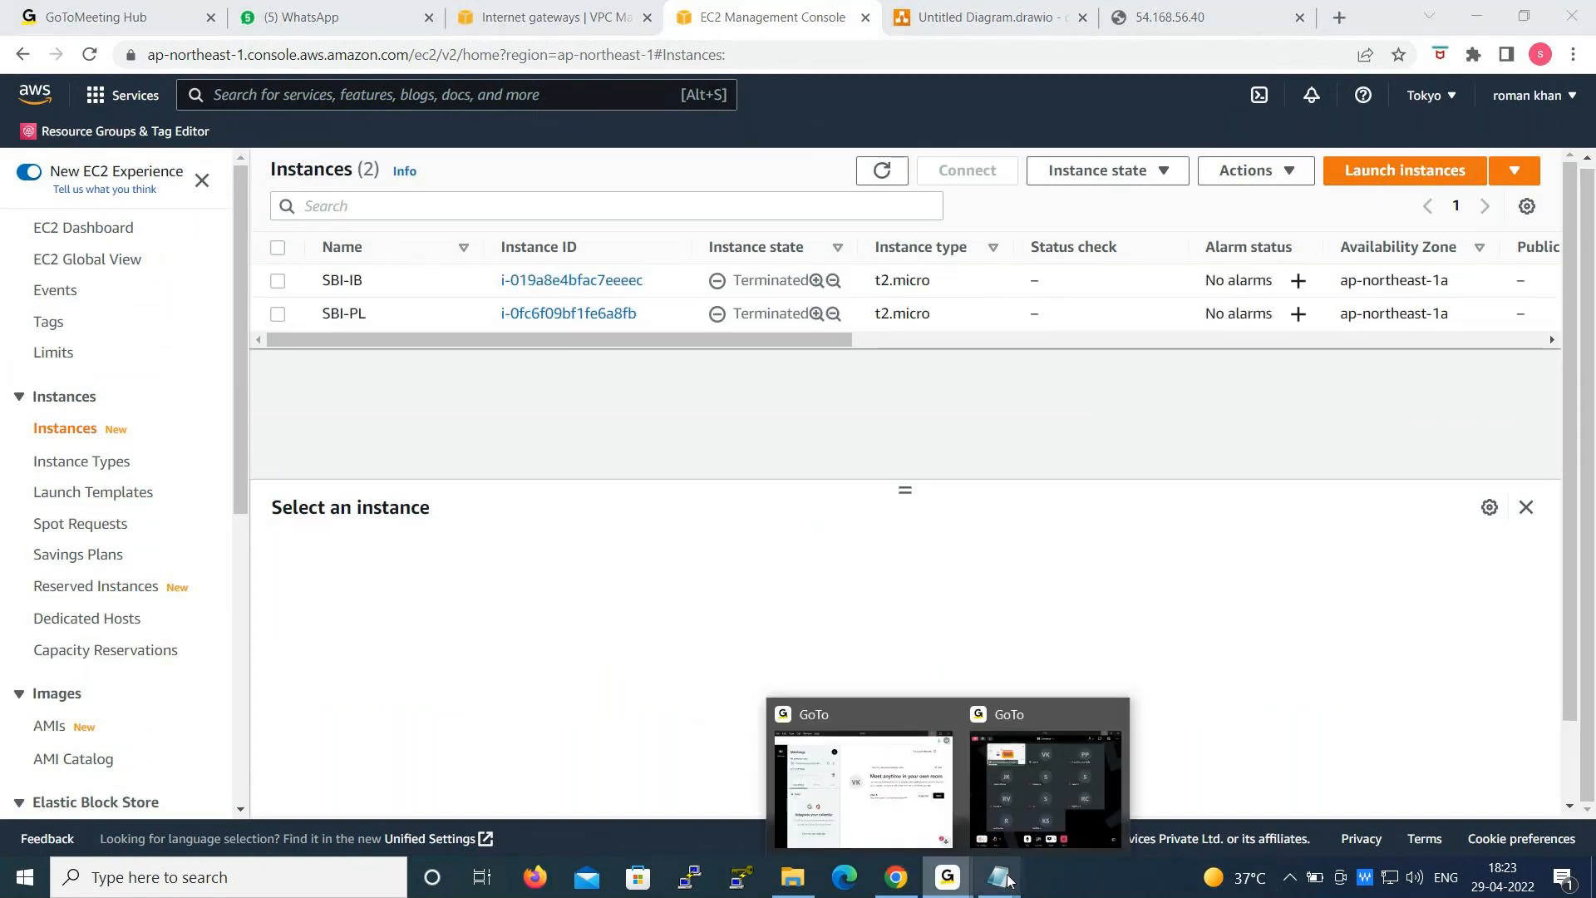
click(1131, 827)
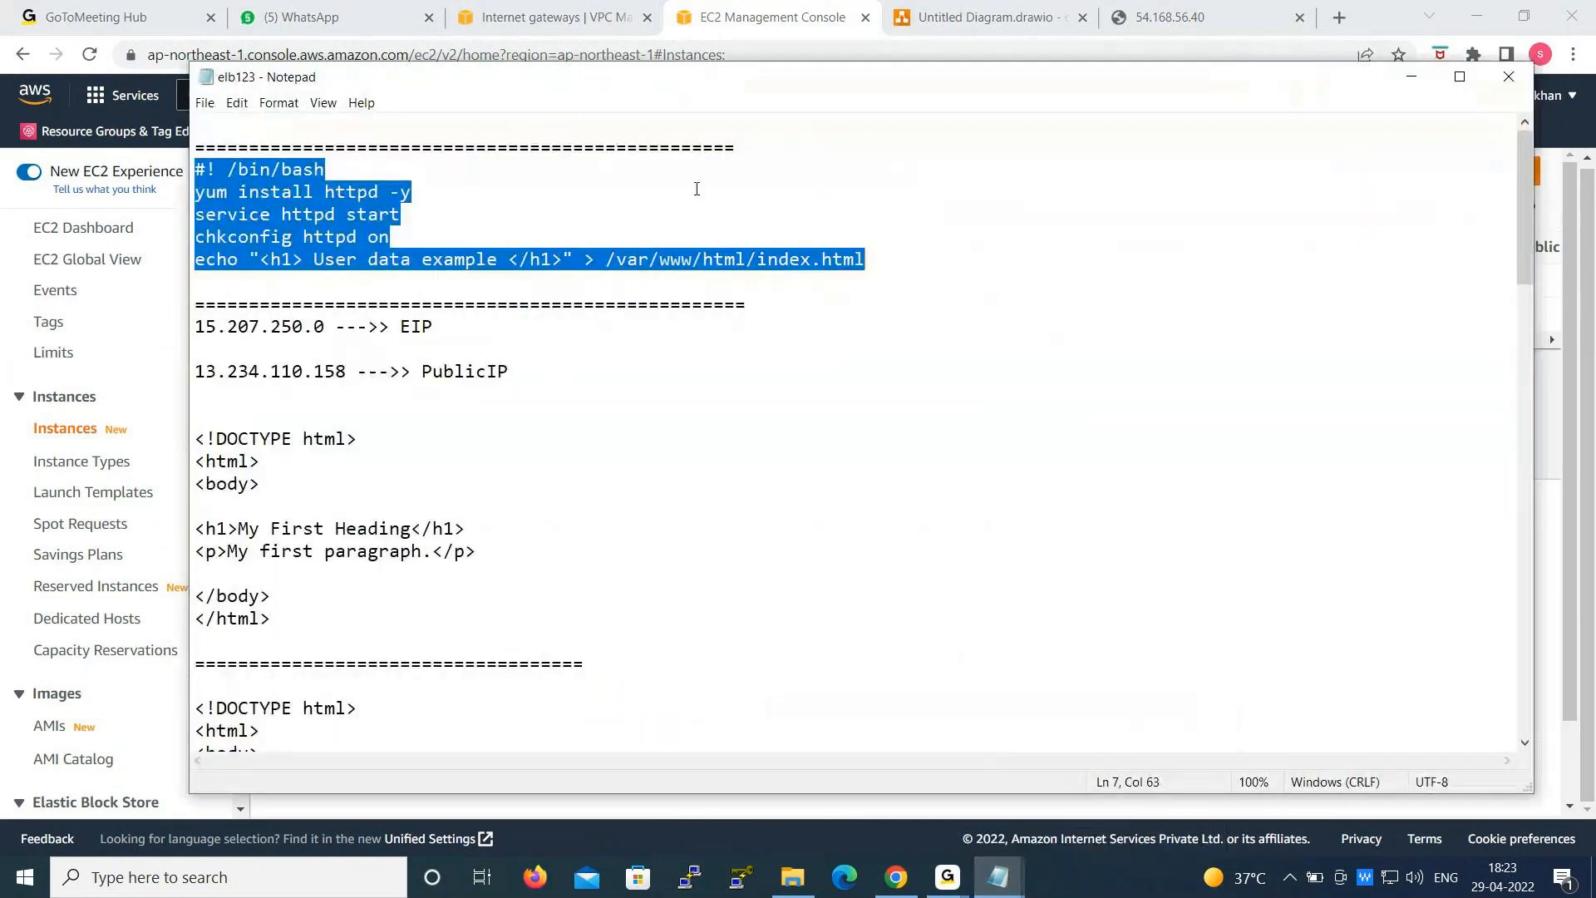
click(1411, 78)
mouse_move(948, 877)
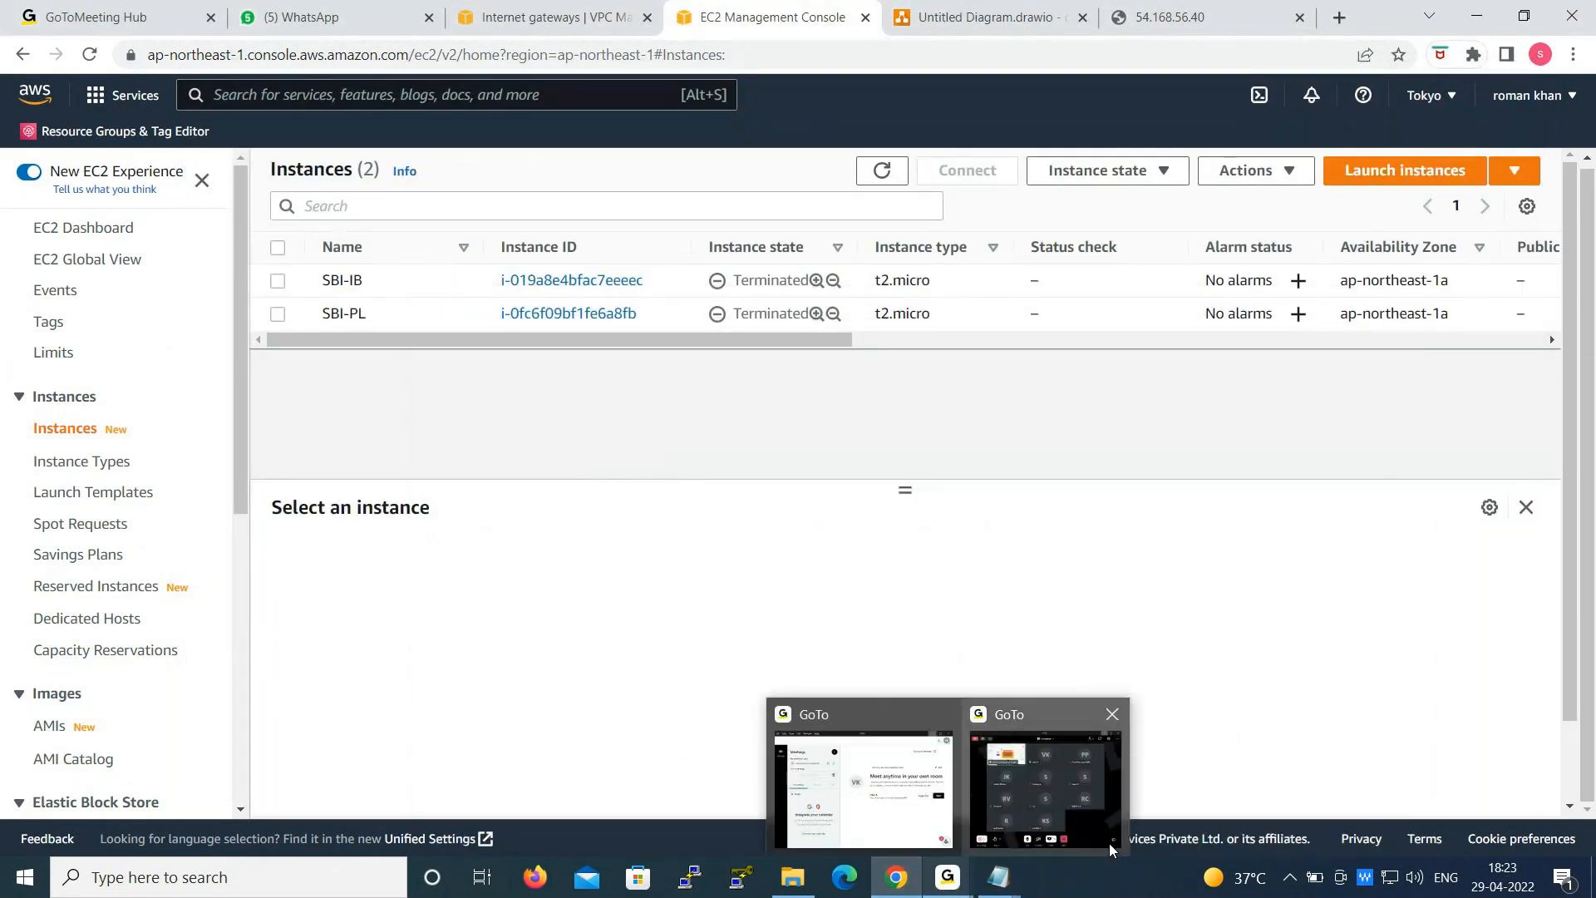
click(1112, 884)
mouse_move(947, 877)
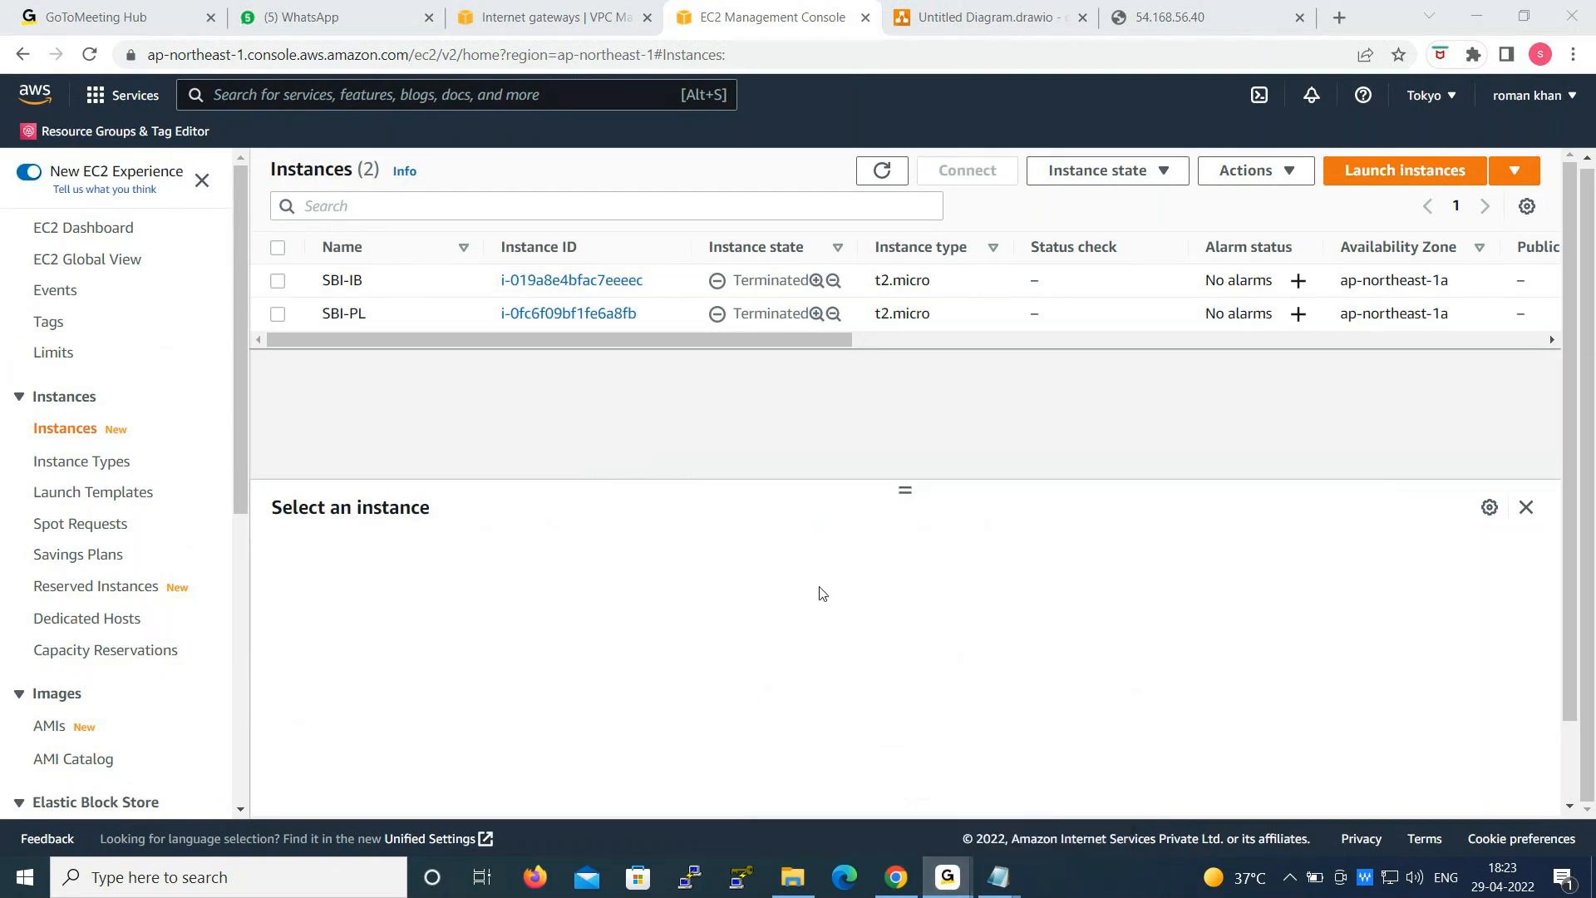